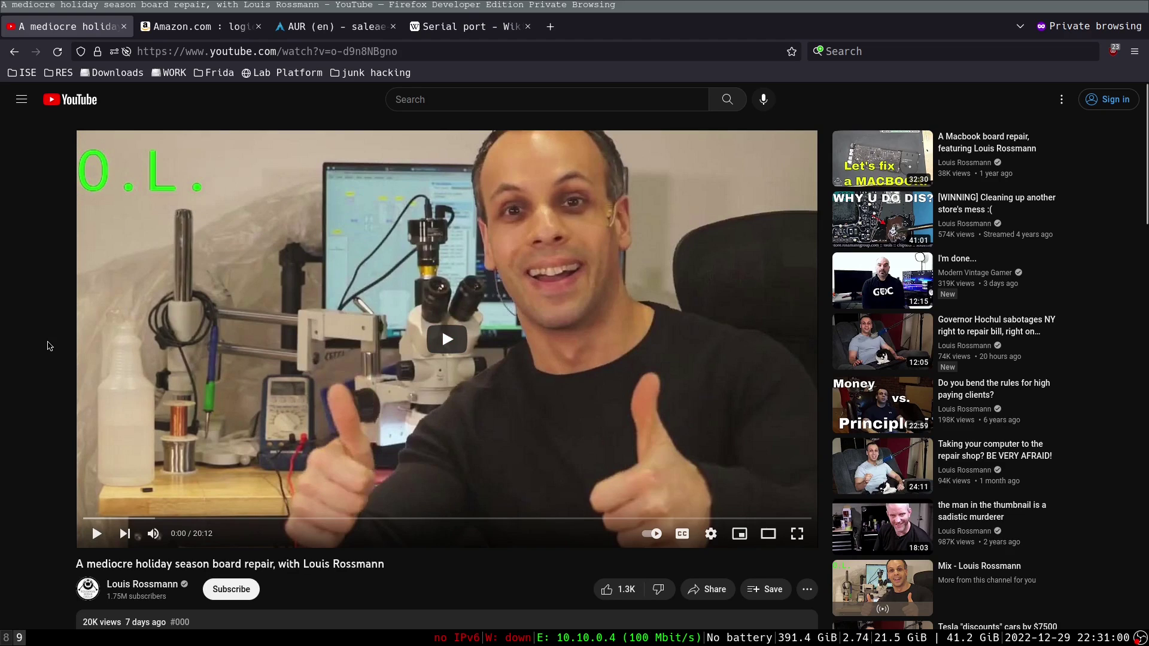
Expand the video's full description and find the Soldering/Repair Supplies list
scroll(49, 346, "down", 4)
scroll(47, 347, "down", 1)
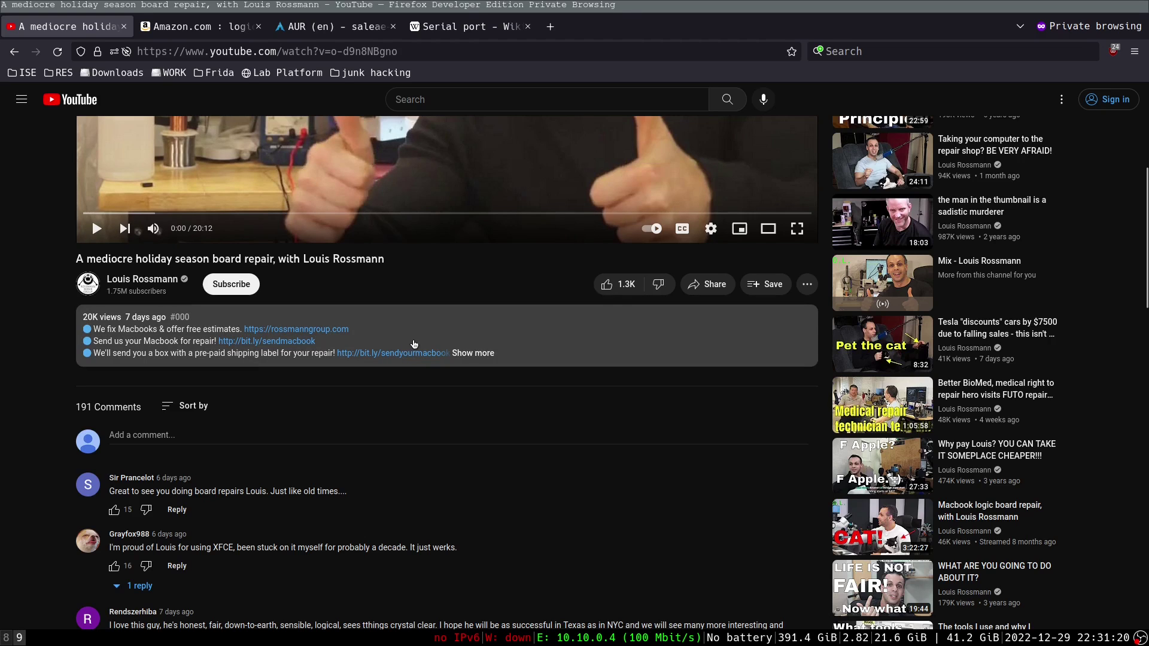
left_click(481, 352)
scroll(299, 359, "down", 3)
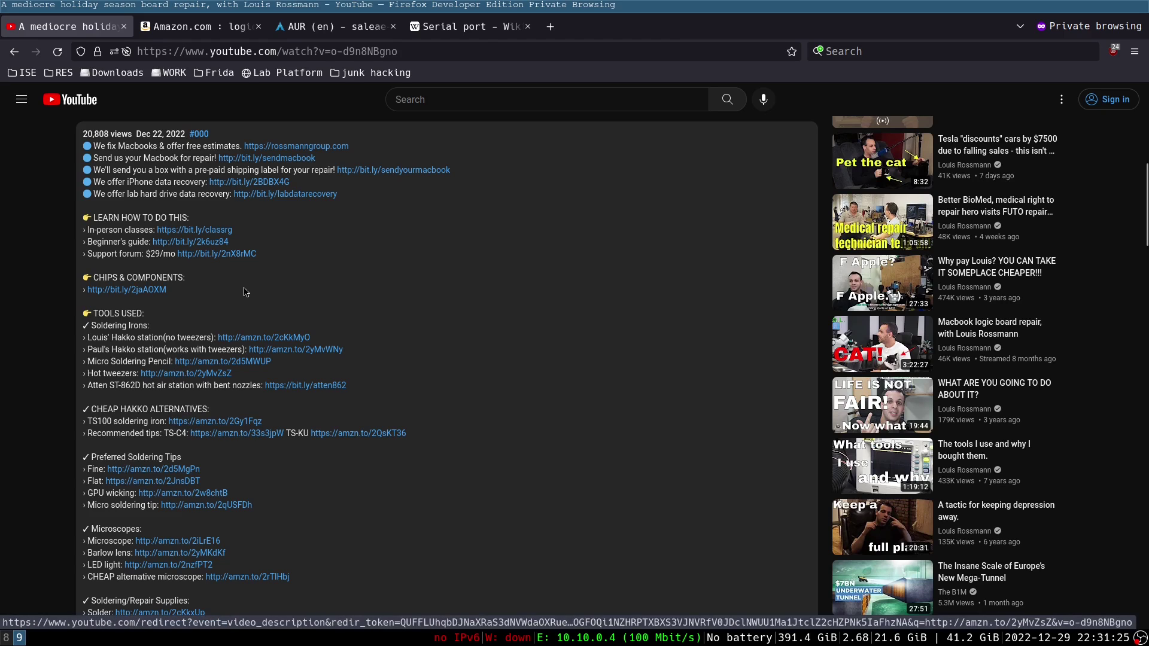
scroll(244, 292, "down", 3)
scroll(244, 292, "down", 3)
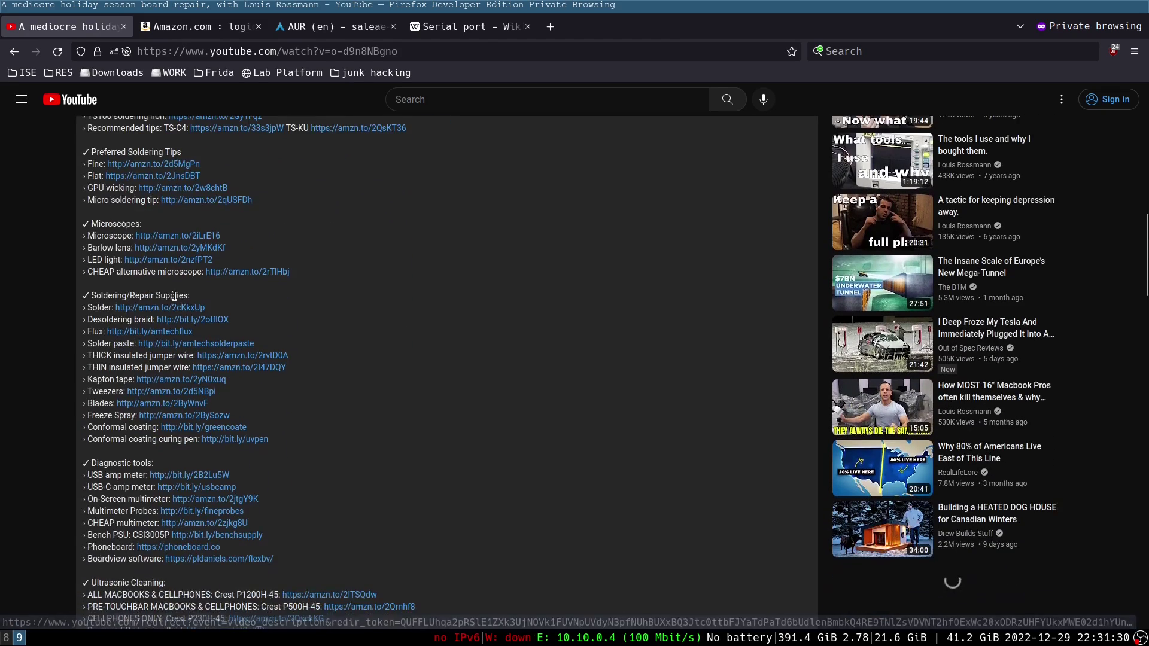
left_click_drag(90, 295, 184, 298)
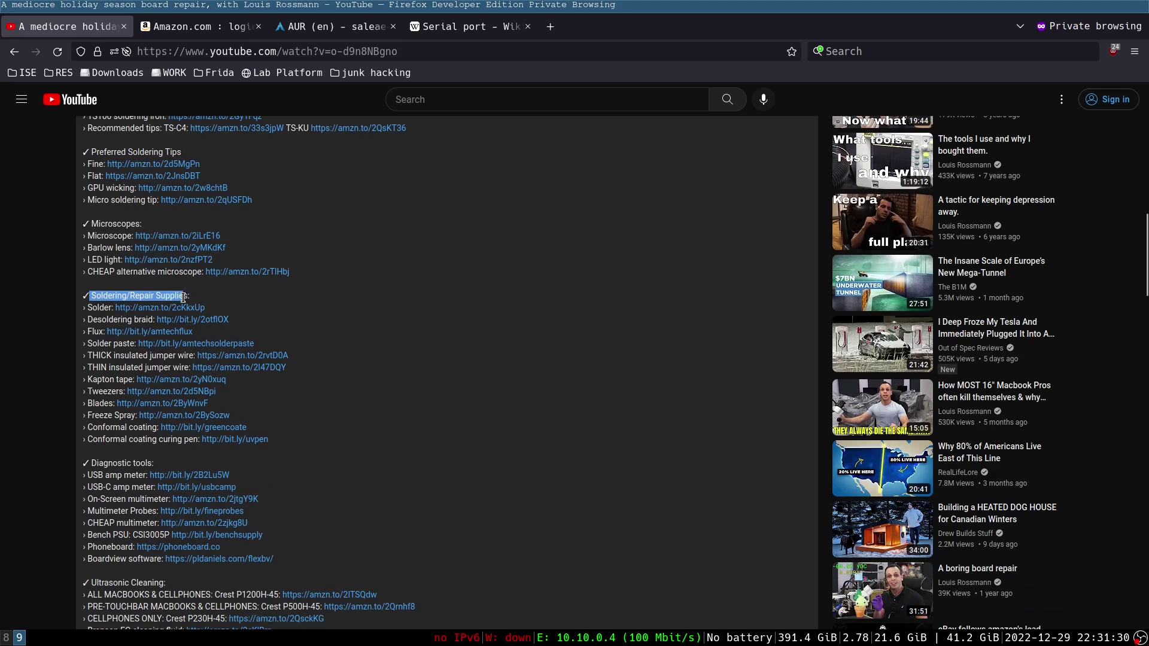
left_click(406, 286)
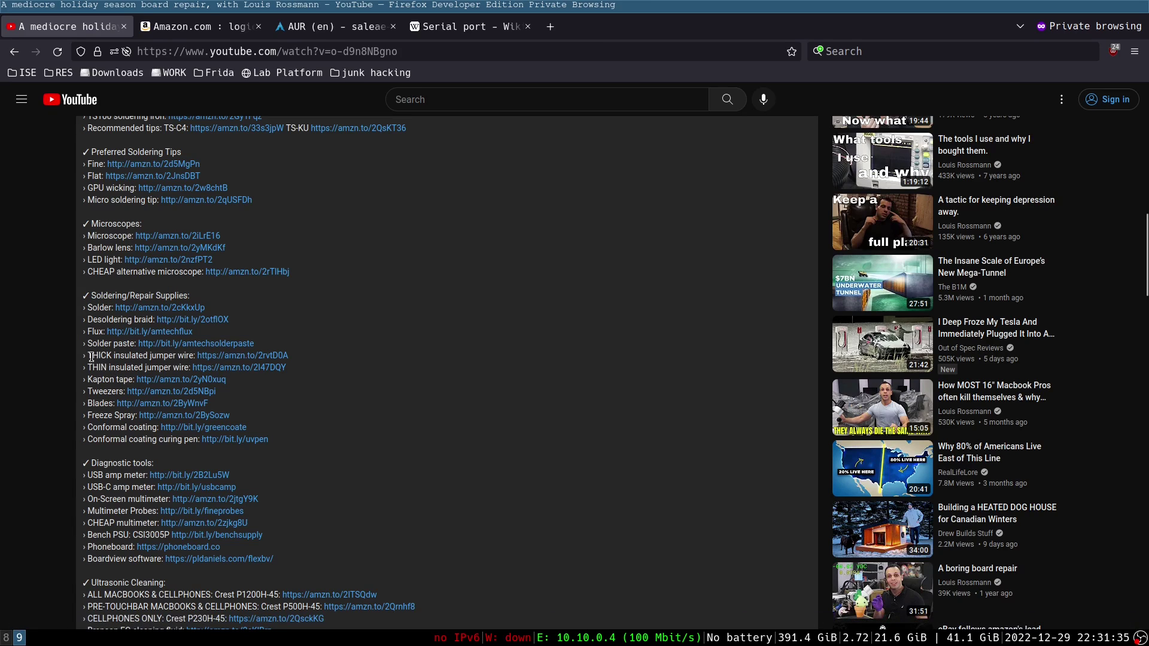
Open the THICK and THIN insulated jumper wire links in background tabs and view both product pages
middle_click(219, 360)
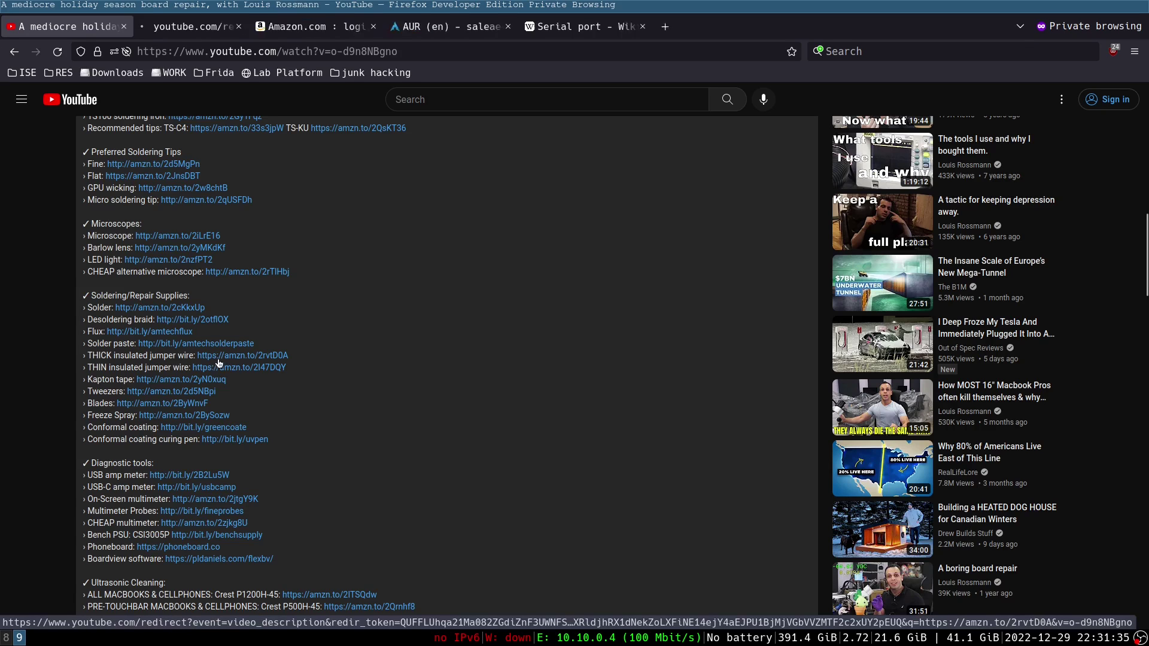
middle_click(216, 368)
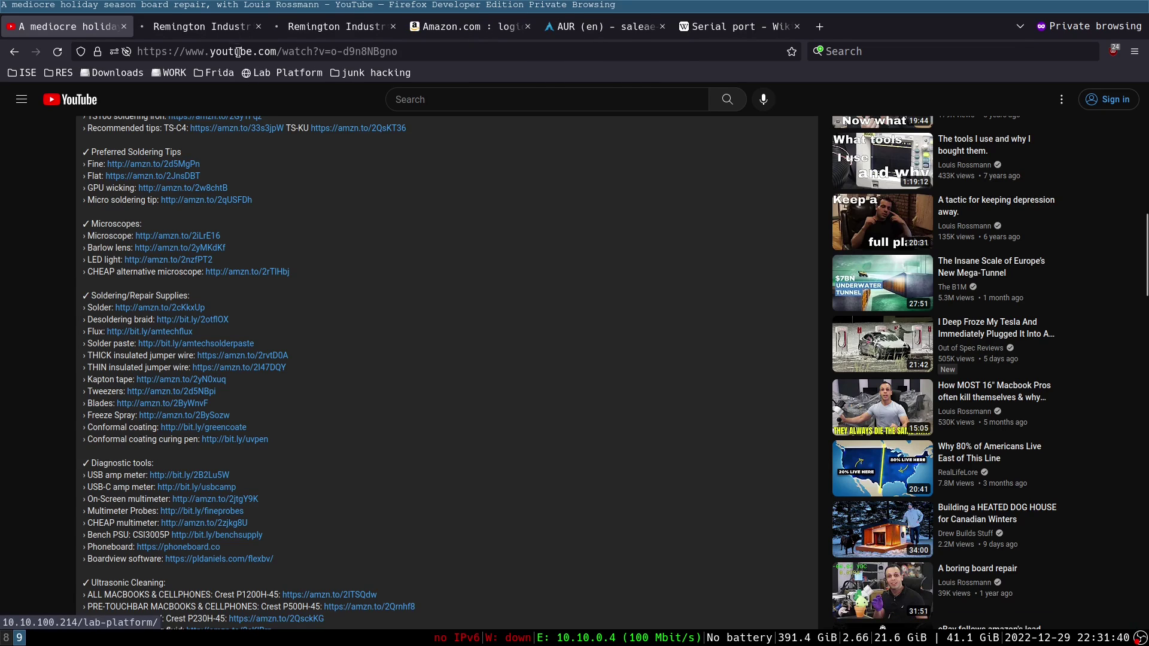
key("ctrl+3")
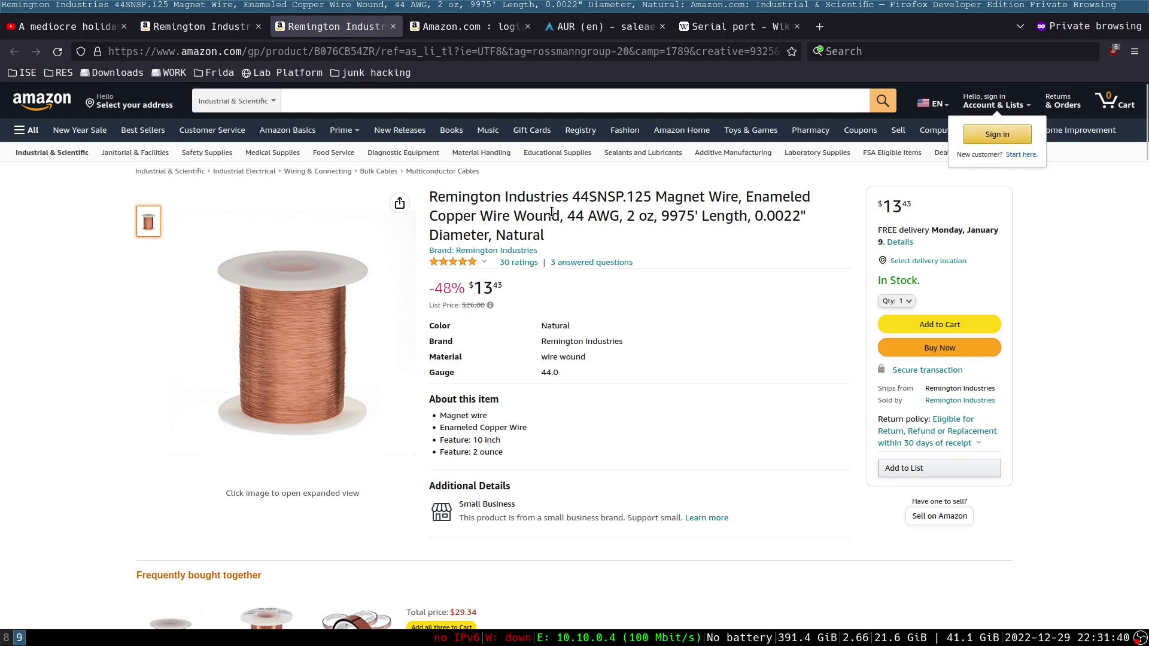
key("ctrl+2")
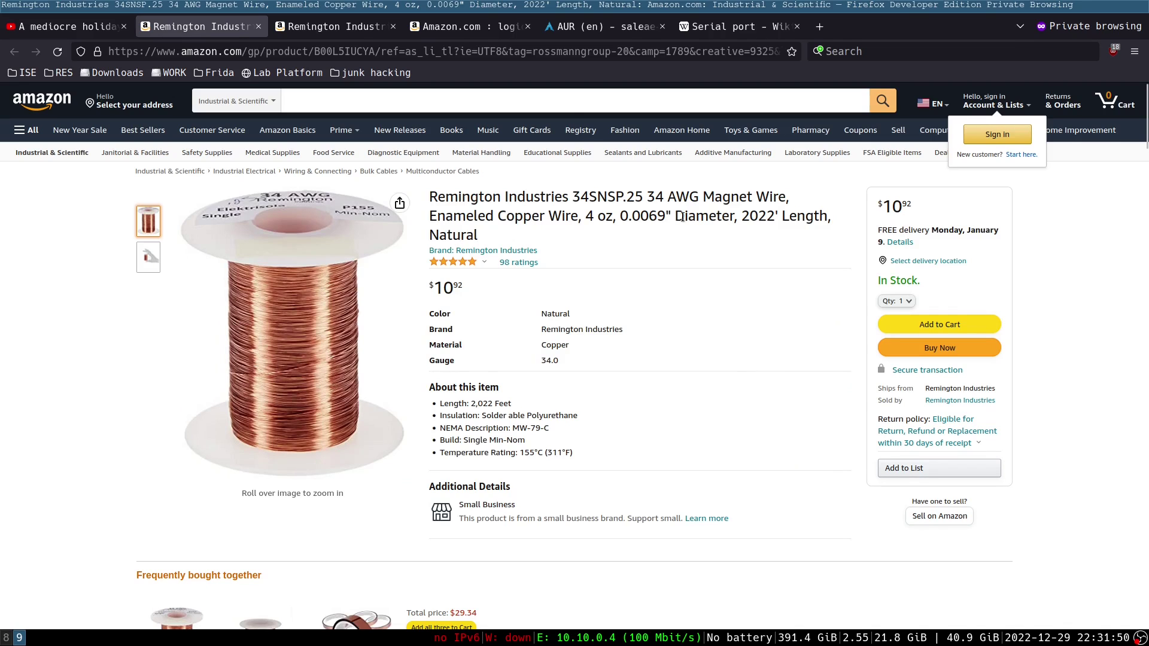
Return to the video description and review its lists of tools, microscopes and repair supplies
left_click(99, 27)
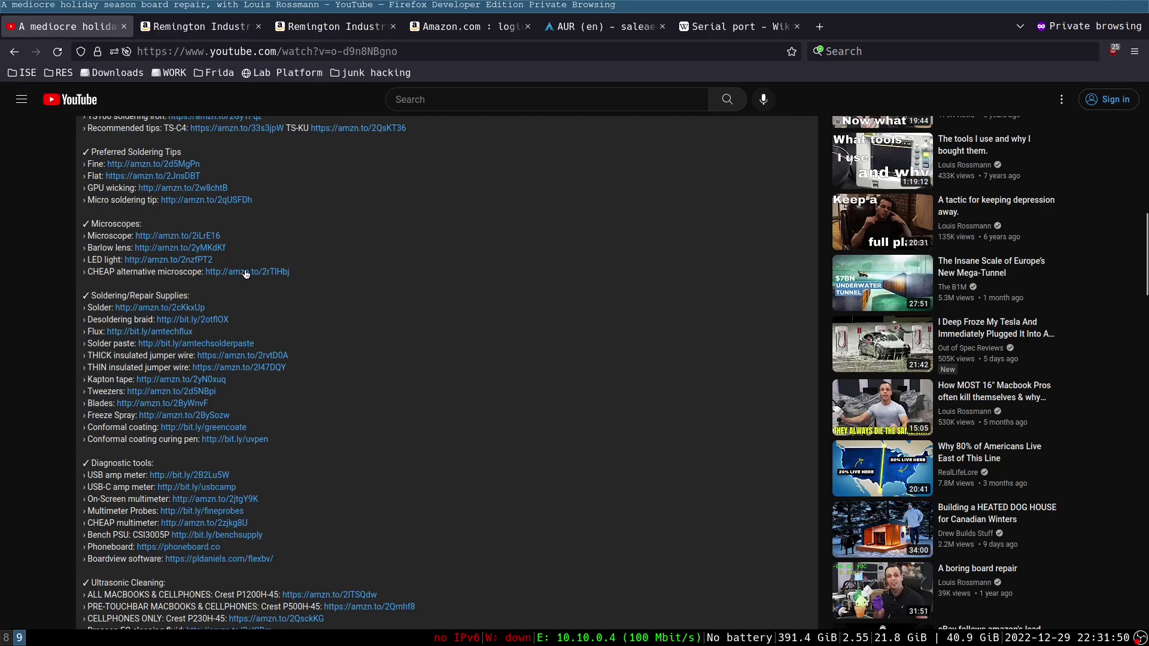
scroll(341, 413, "up", 6)
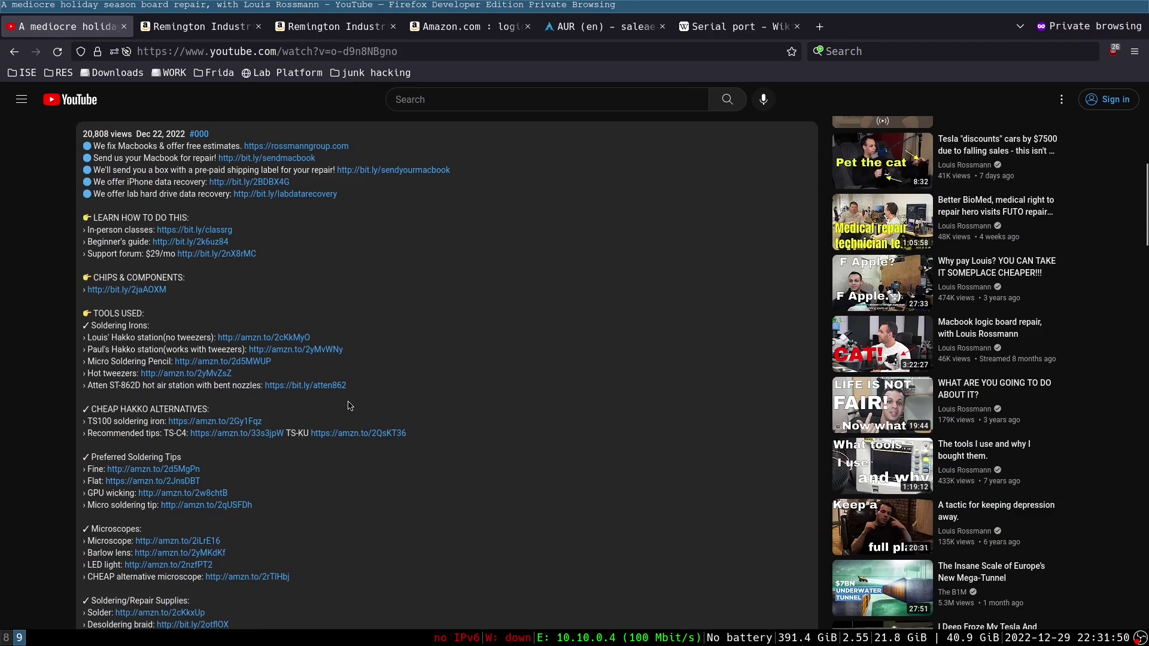
scroll(250, 359, "down", 4)
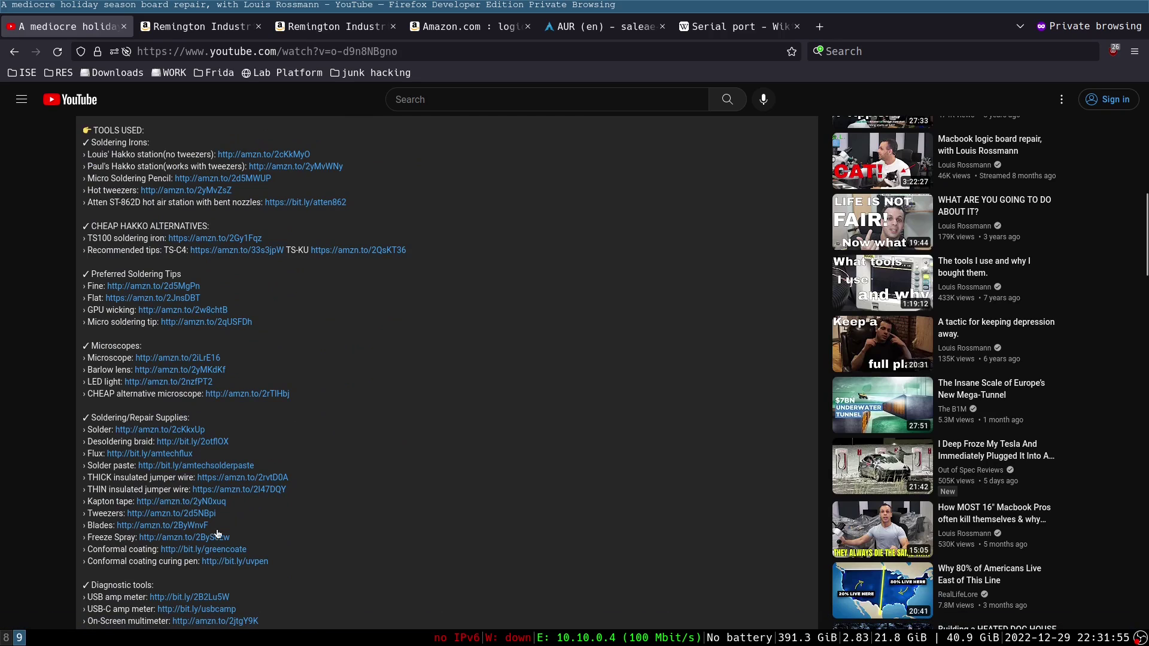
Switch to the Amazon results for "logic analyzer" and browse the offered devices
left_click(457, 24)
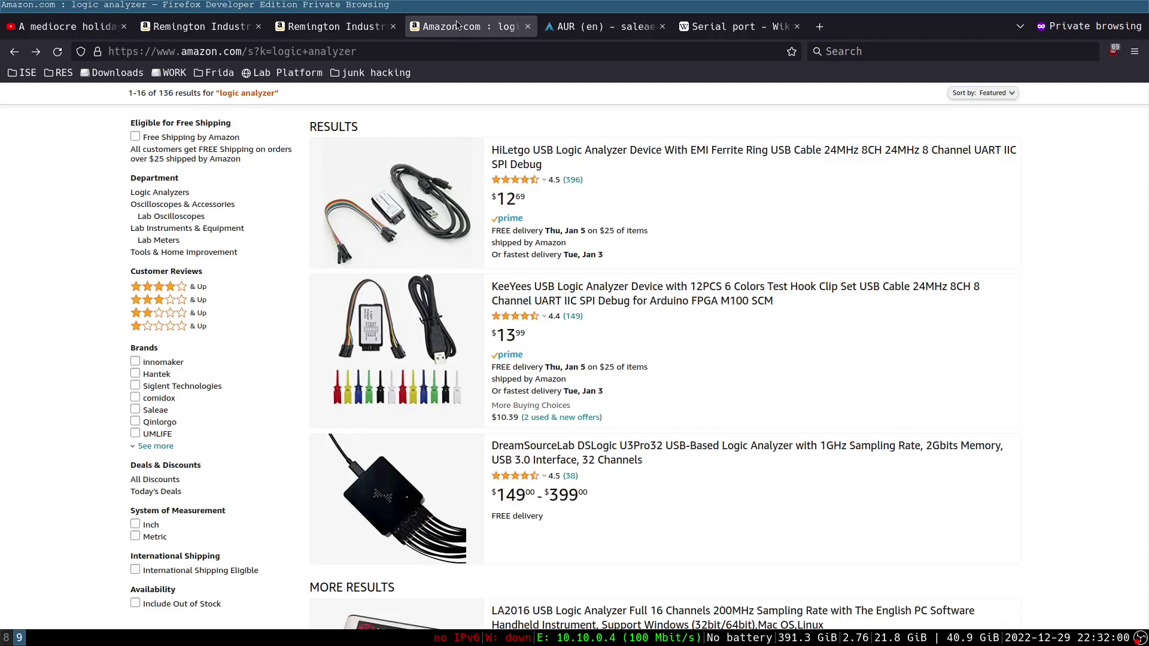
scroll(427, 296, "up", 2)
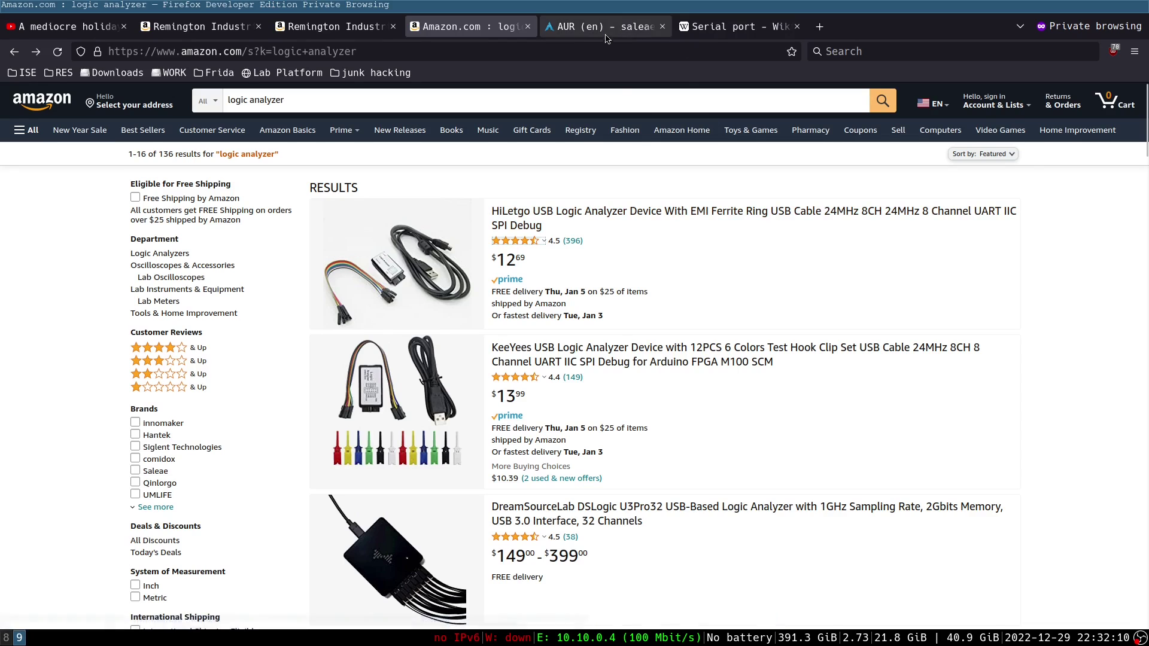
scroll(608, 294, "down", 5)
scroll(608, 299, "down", 7)
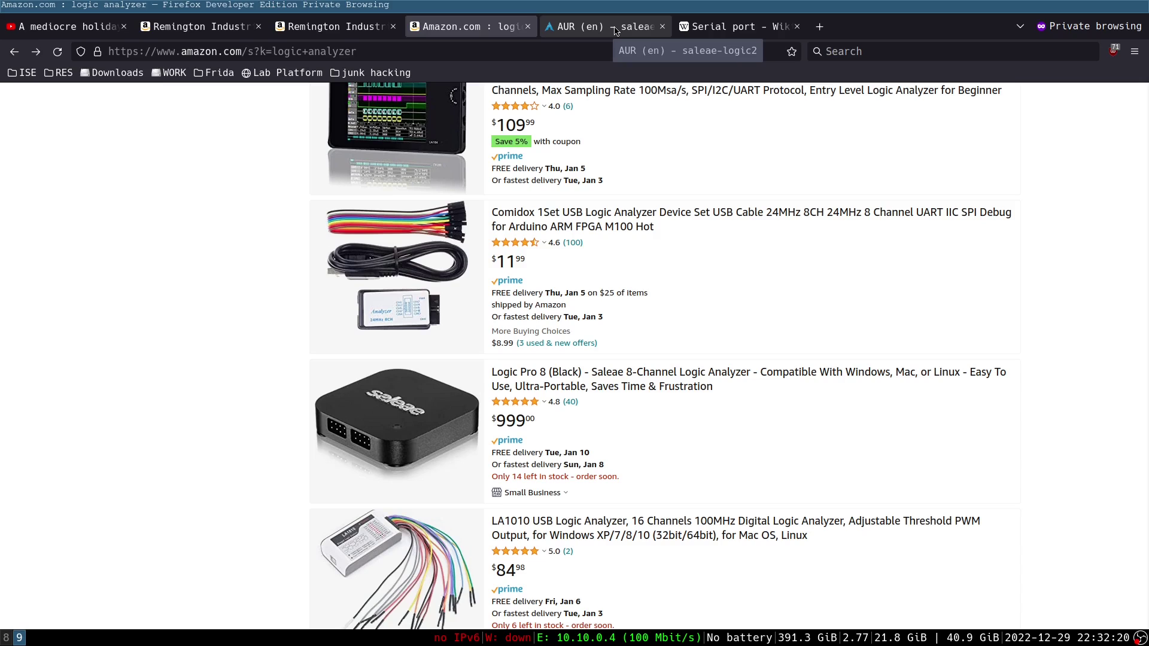
Show the AUR package page for saleae-logic2 and highlight the package name
left_click(615, 27)
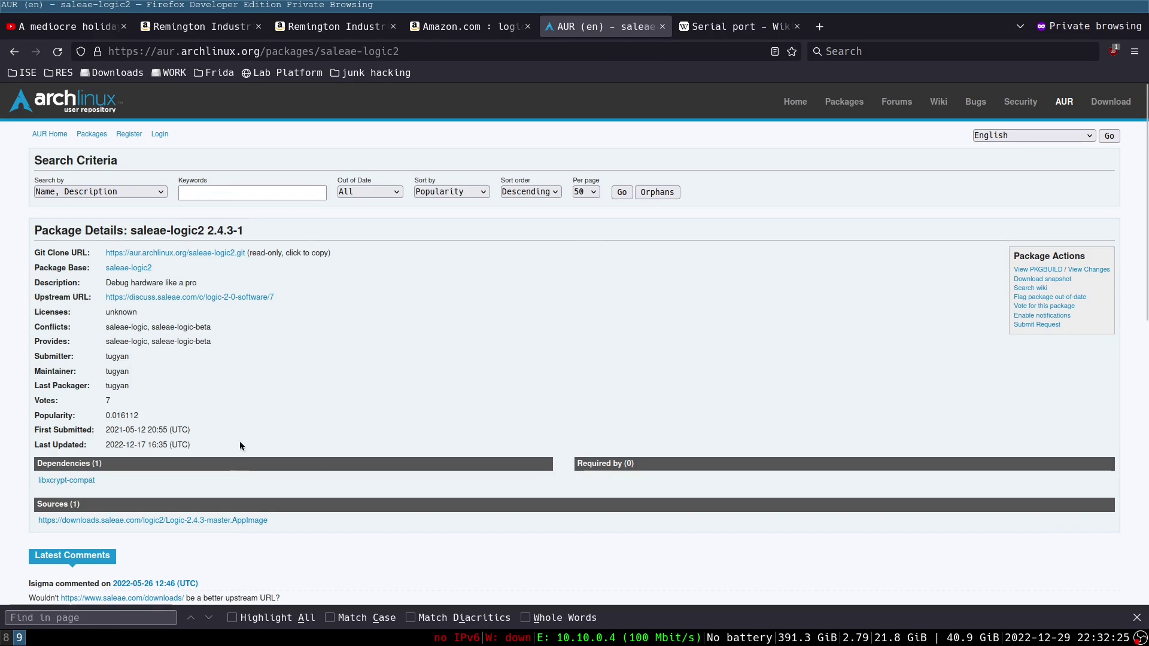
double_click(133, 229)
left_click_drag(171, 227, 205, 229)
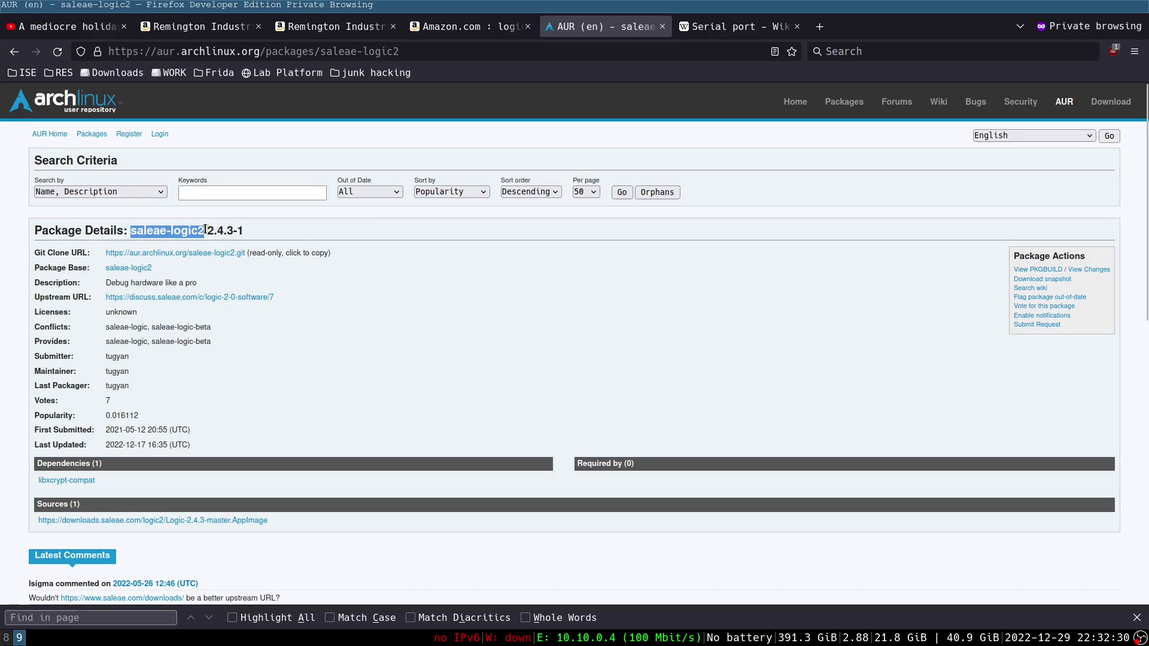
double_click(175, 233)
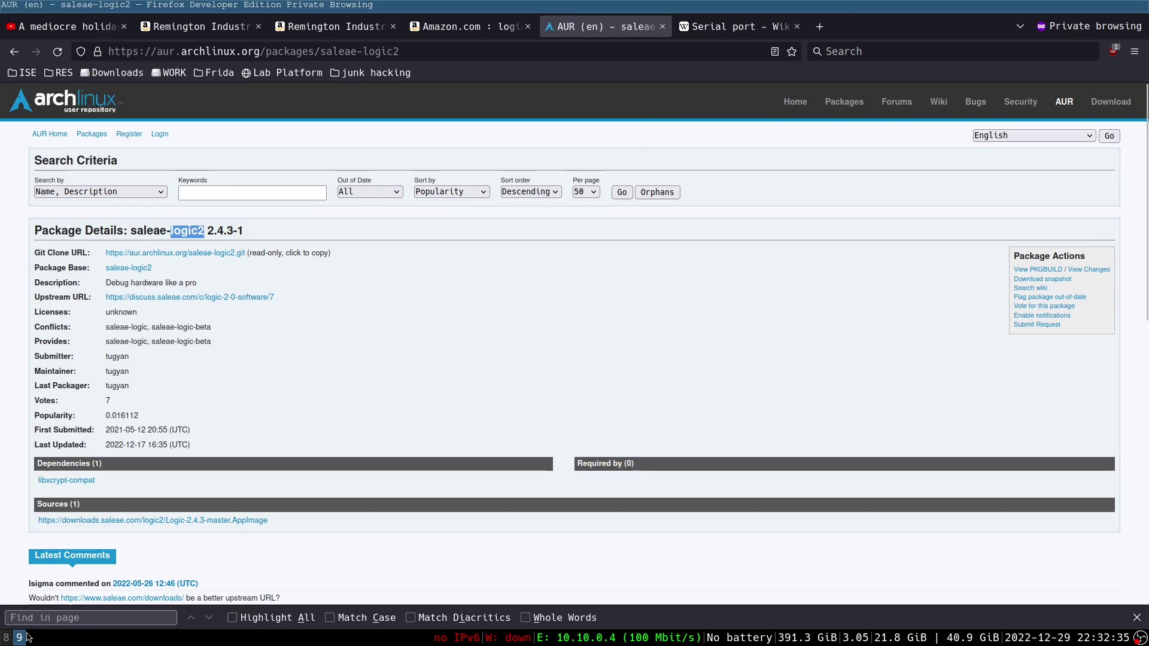
Switch to Logic 2 and delete the Async Serial analyzer from the session
left_click(7, 638)
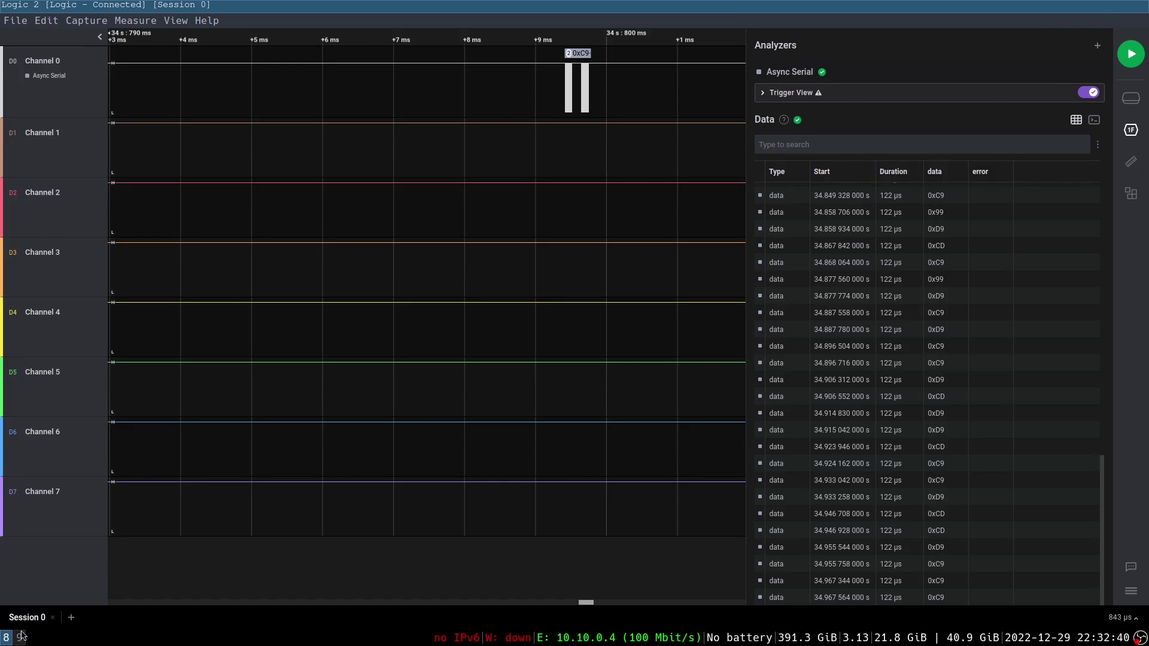
left_click(1100, 77)
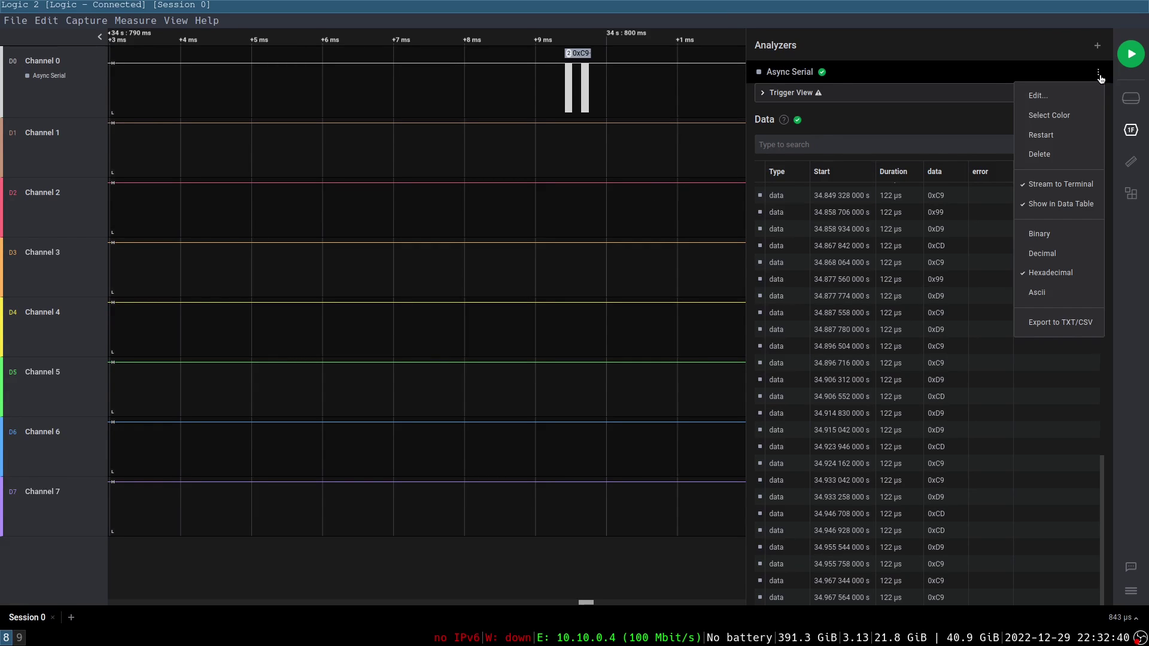
left_click(1032, 154)
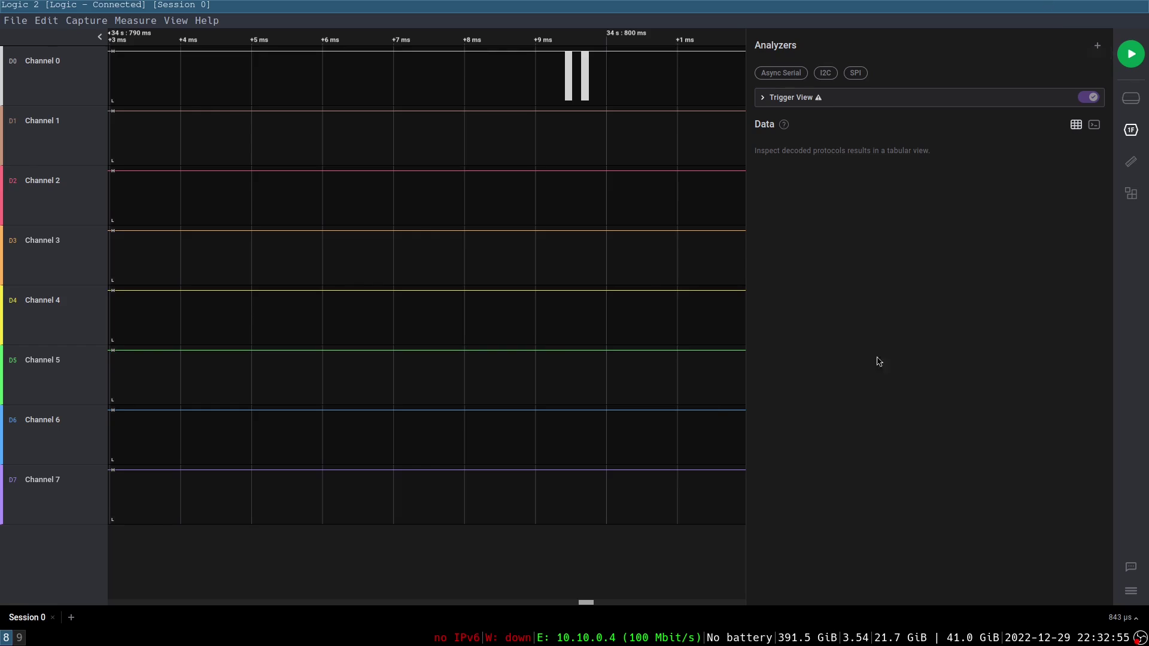
View the full time span of the existing recording and try to start a new capture
scroll(285, 116, "down", 10)
scroll(343, 181, "down", 10)
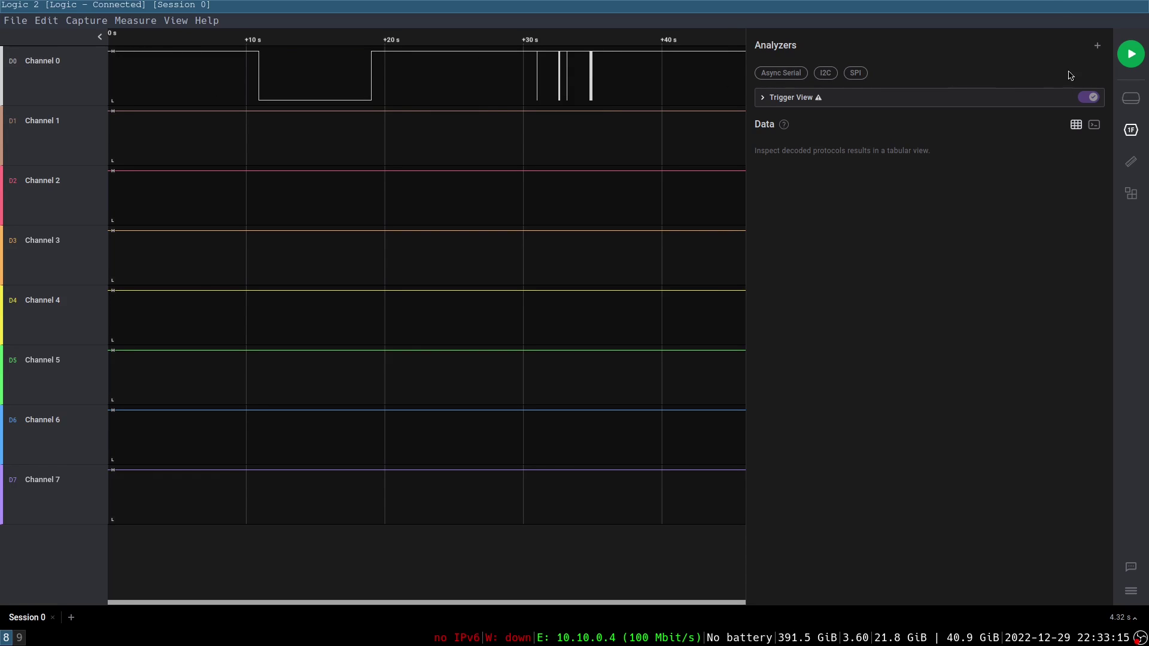
left_click(1131, 55)
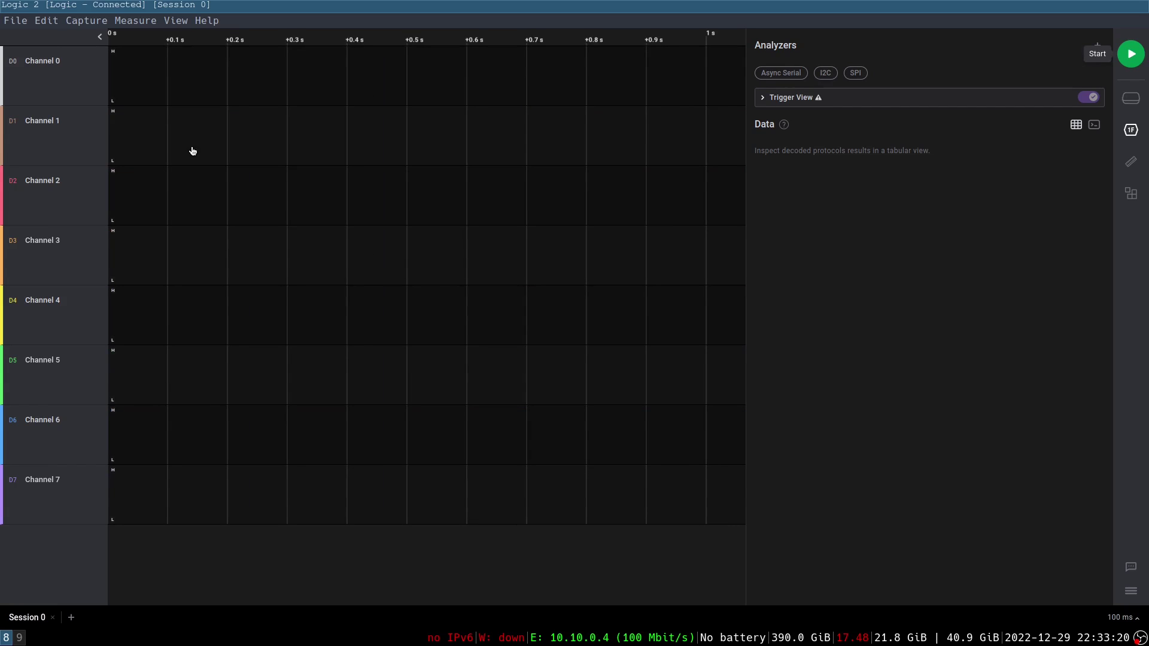
Close Logic 2 and relaunch it from the application launcher
key("super+shift+q")
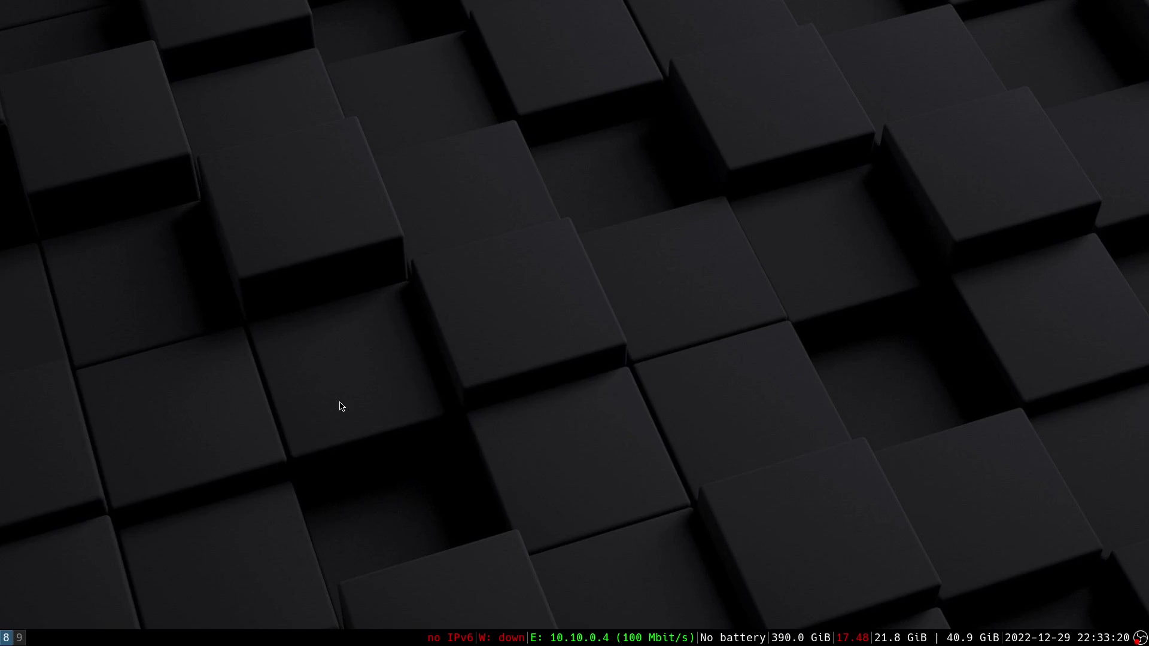
key("super+d")
type("log")
key("Return")
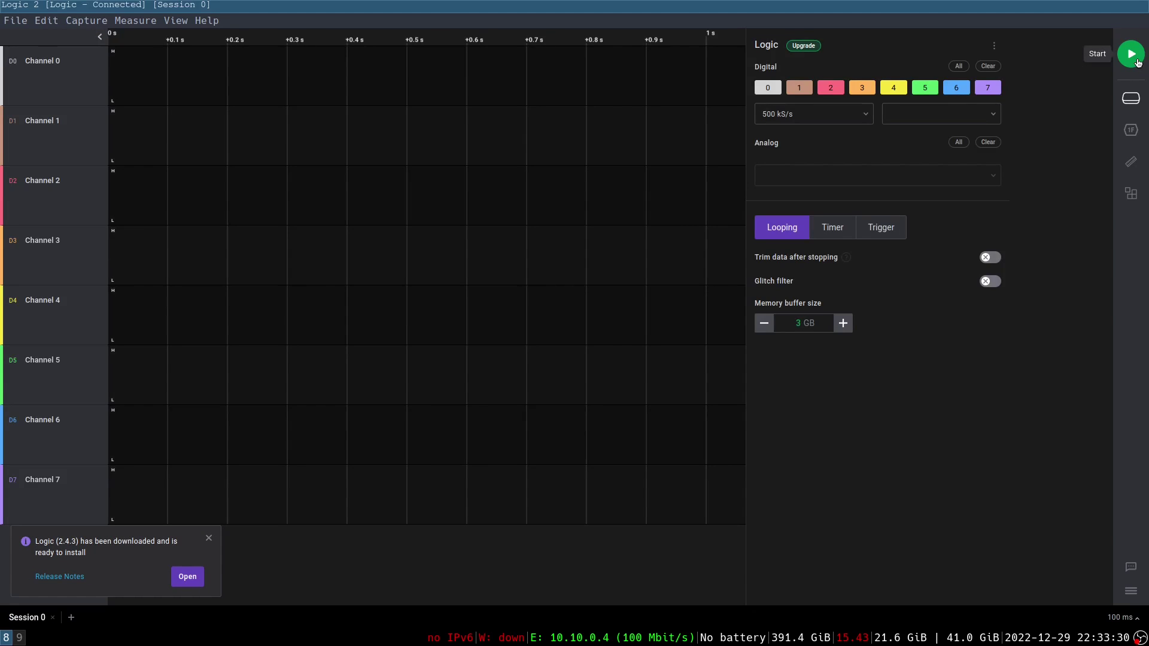
Record a new capture of the digital channels and stop it once Channel 0 shows several bursts of activity
left_click(1136, 57)
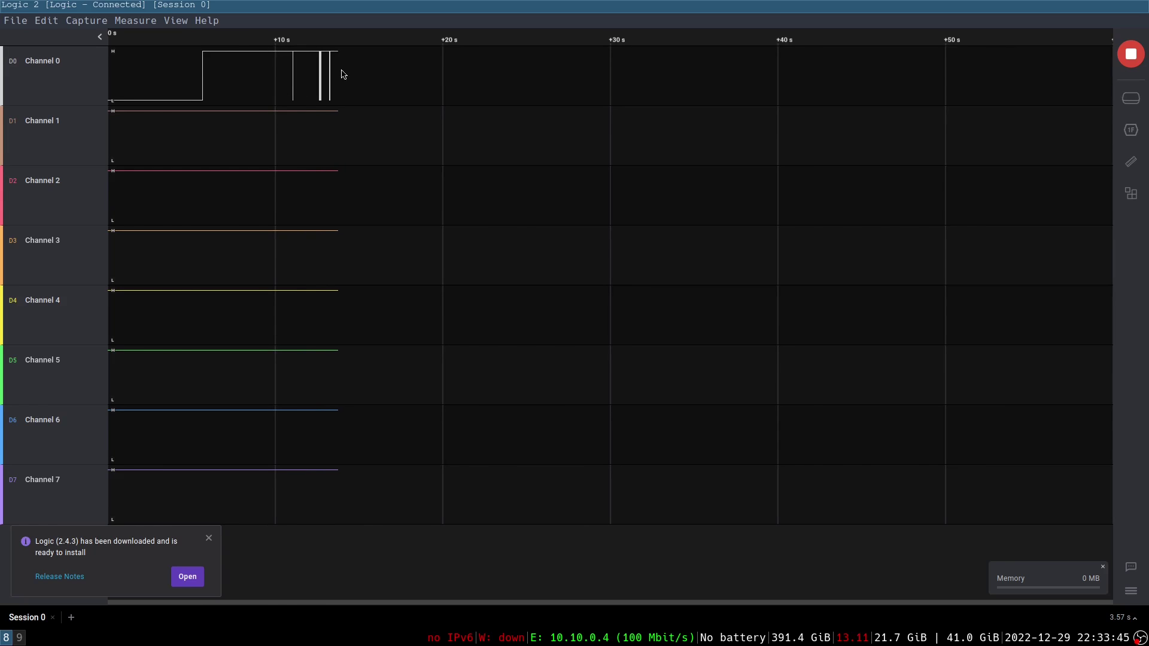
scroll(343, 75, "up", 3)
scroll(553, 90, "up", 2)
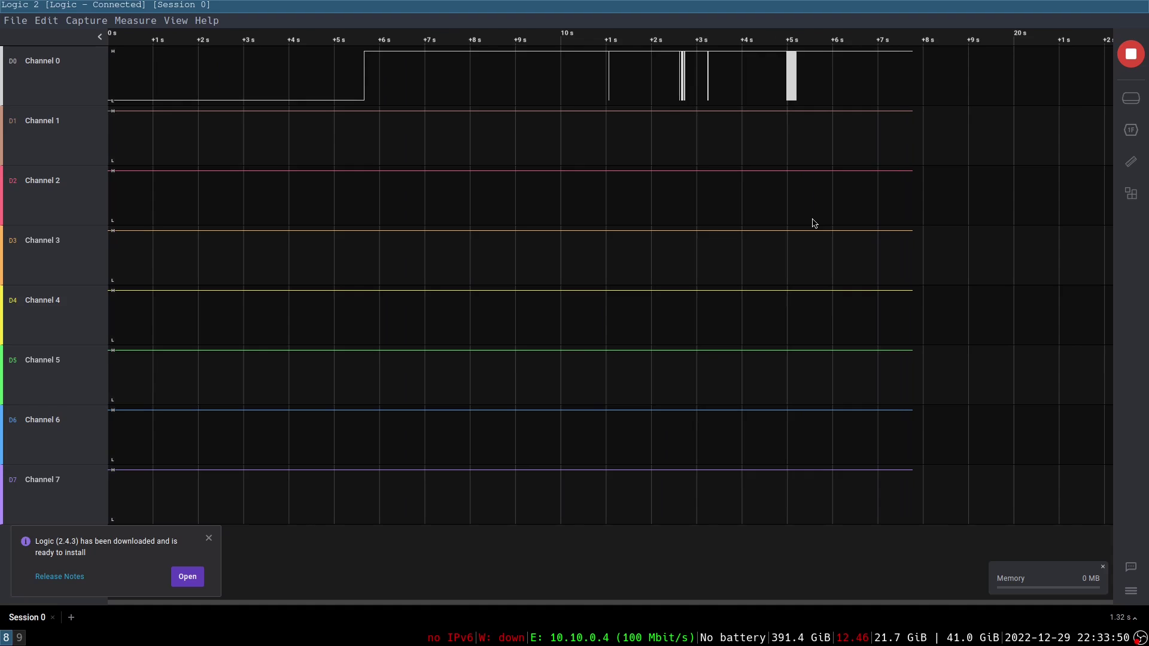
left_click(1131, 62)
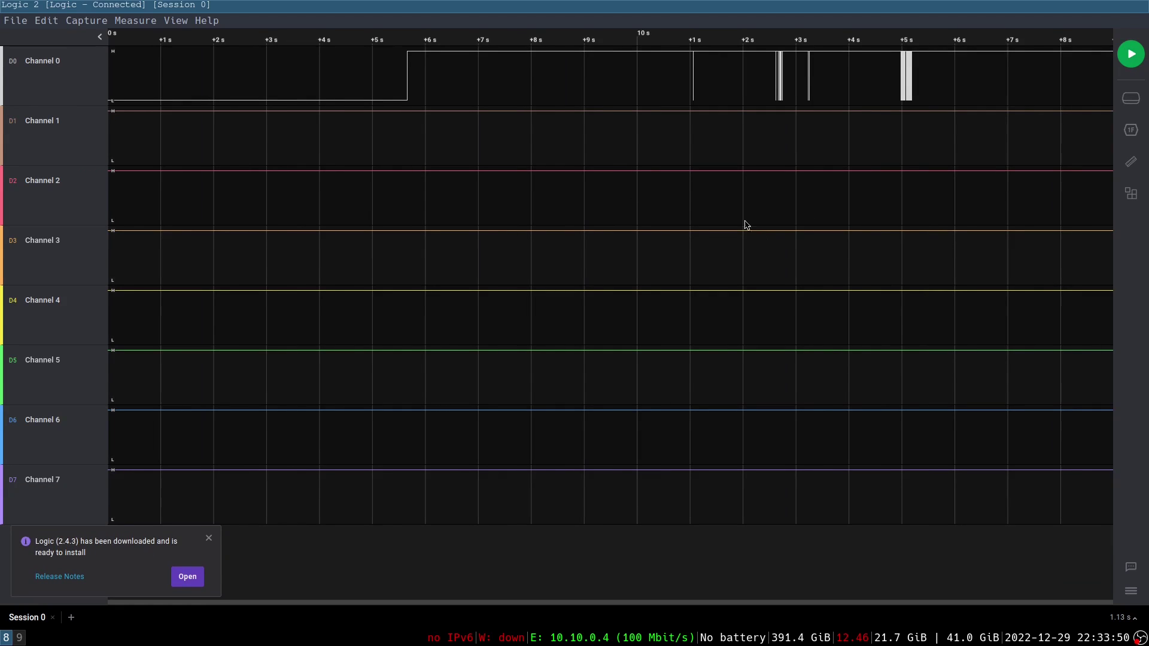
Examine the pulse bursts on Channel 0 around 12.6 s, including the pulse widths and spacing between bursts
mouse_move(711, 83)
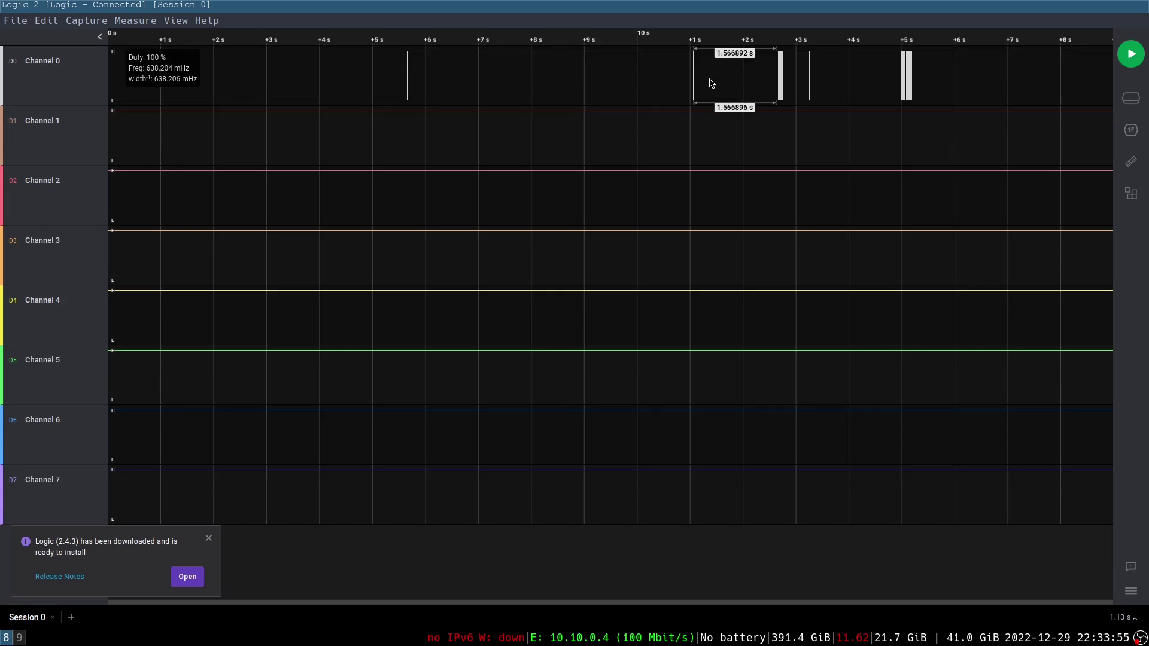
scroll(793, 95, "up", 2)
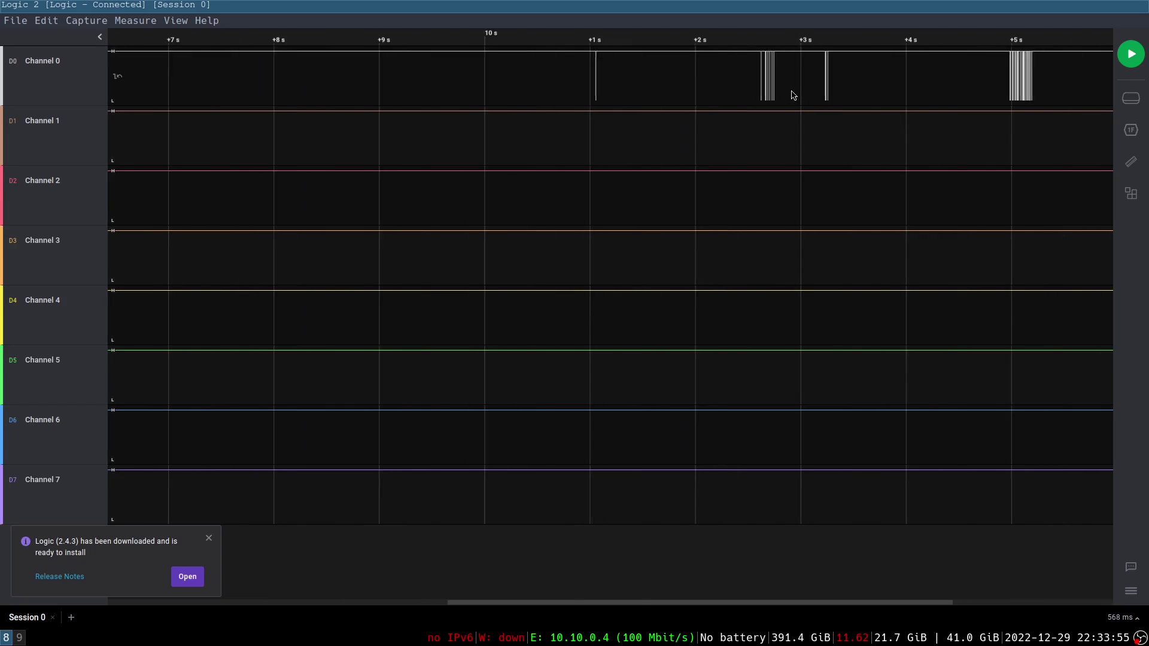
scroll(793, 96, "up", 12)
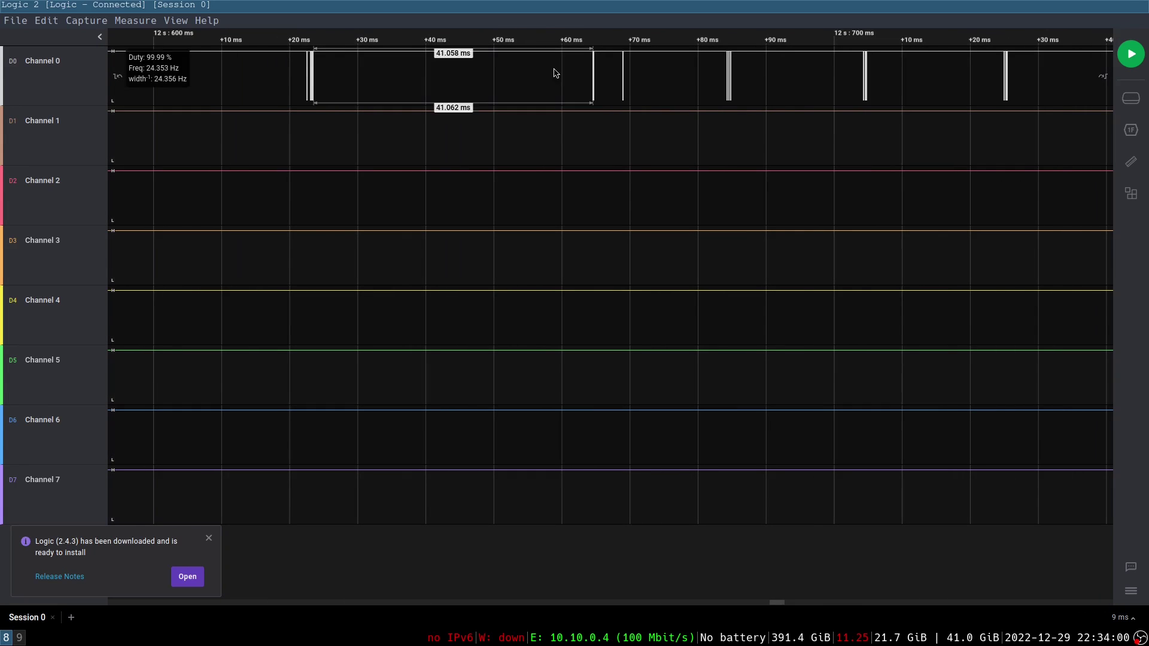
scroll(317, 78, "up", 10)
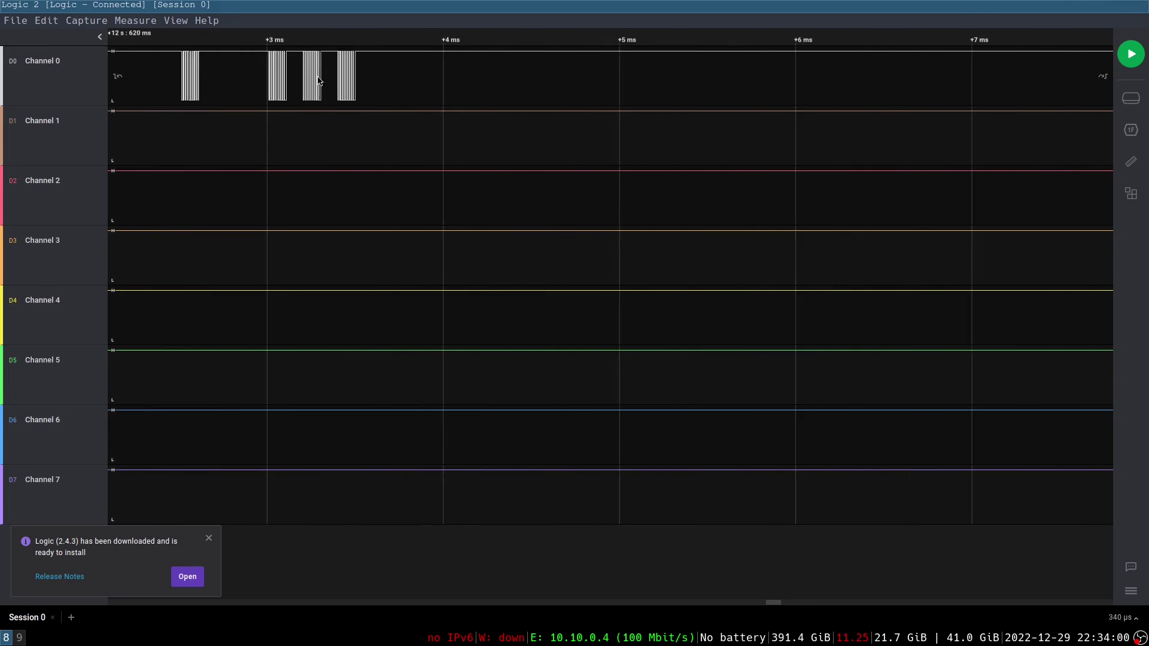
scroll(317, 77, "up", 10)
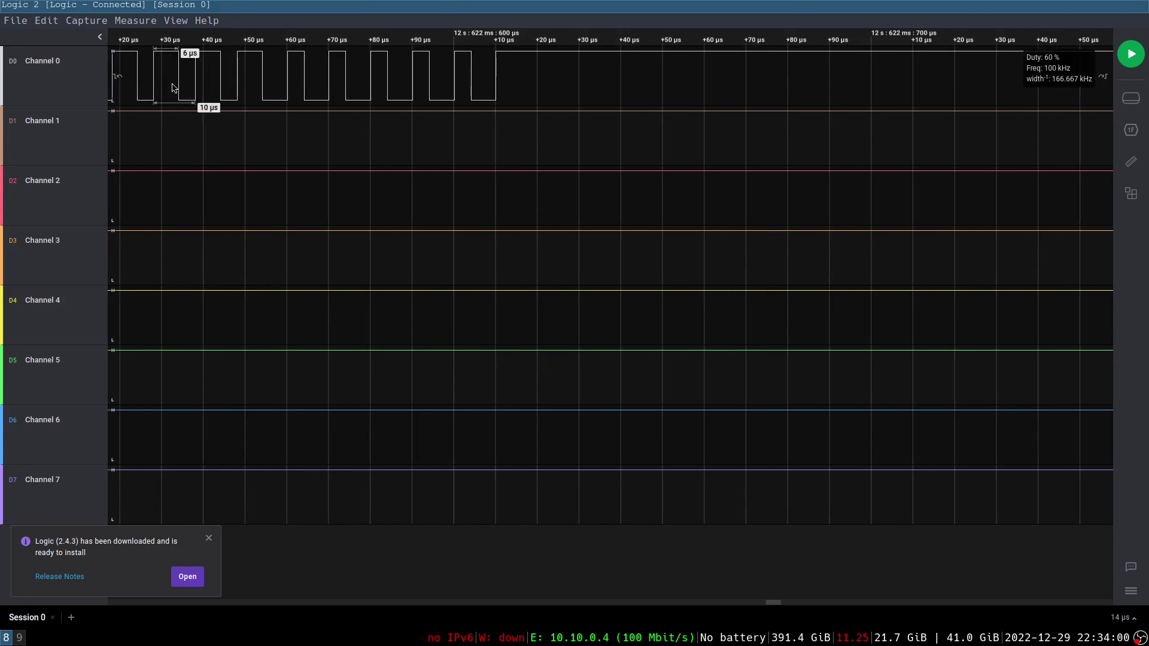
scroll(173, 88, "down", 5)
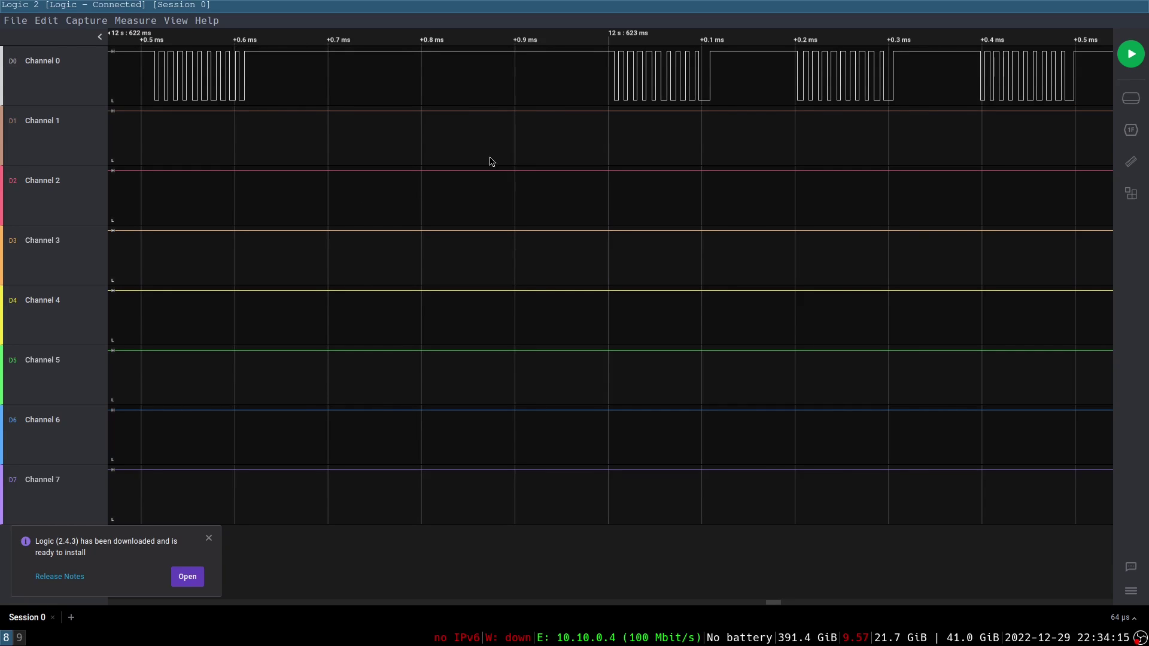
Open the protocol analyzers and view the I2C analyzer's SDA and SCL channel options, leaving it without saving
left_click(1130, 129)
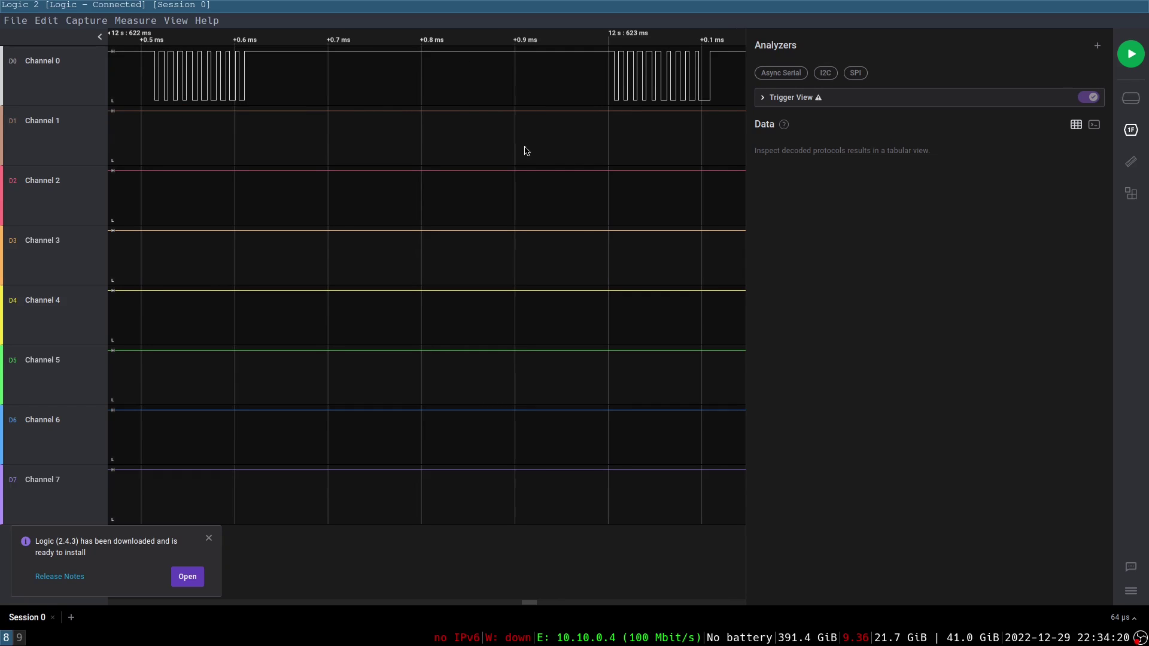
mouse_move(784, 125)
left_click(836, 76)
left_click(550, 306)
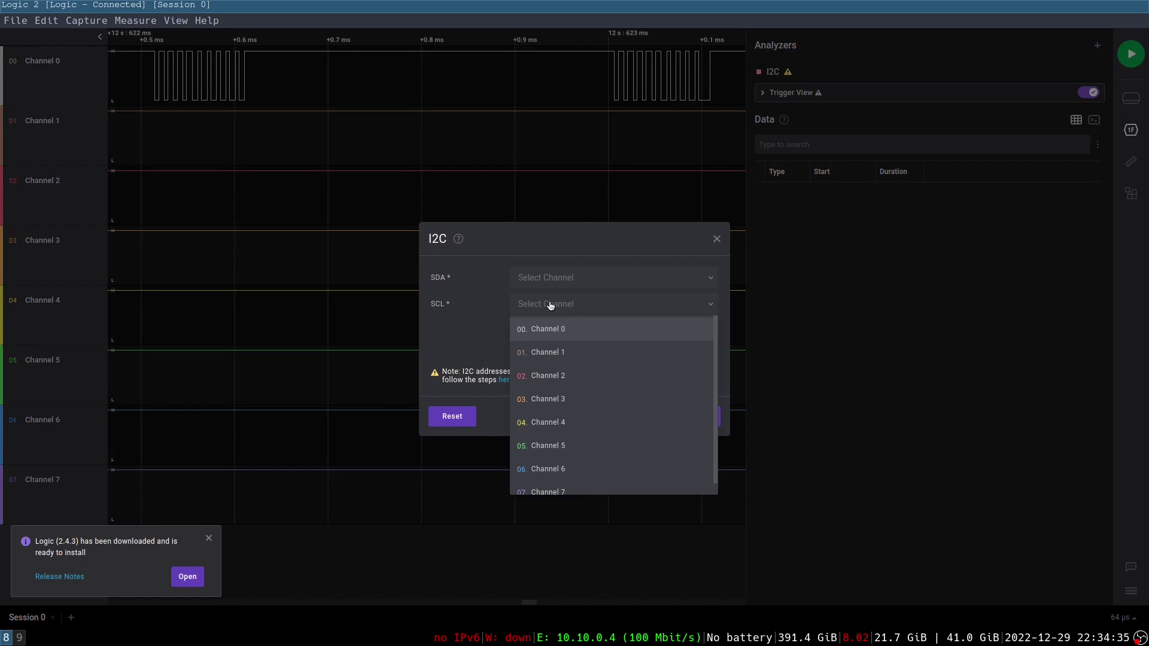
left_click(446, 297)
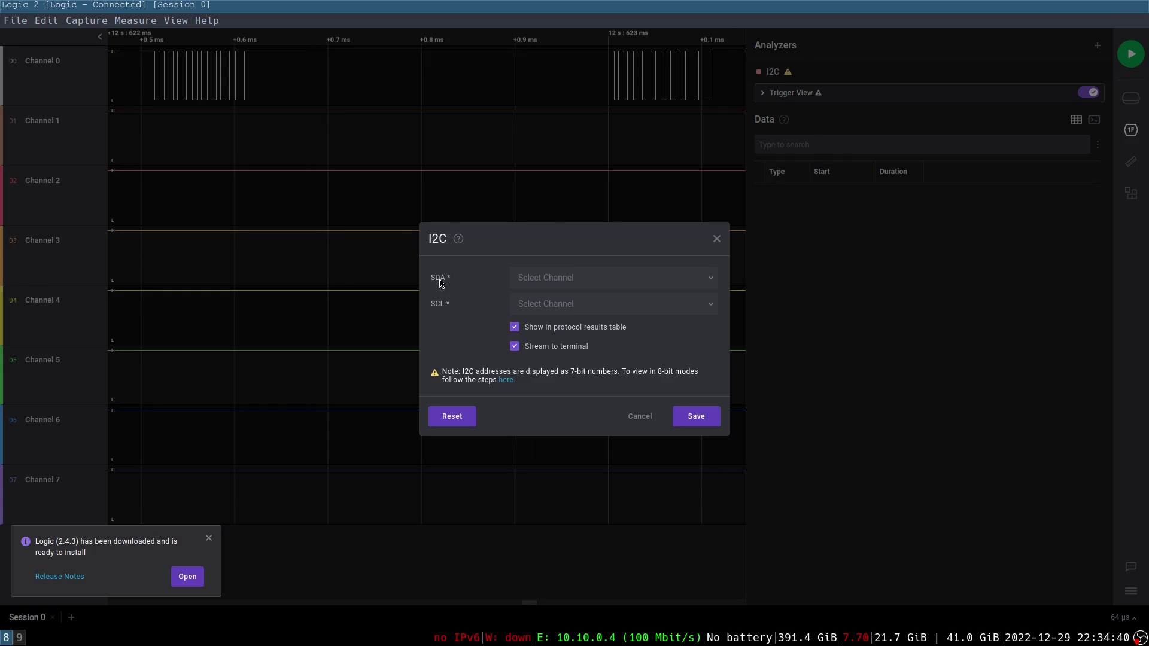
left_click(710, 238)
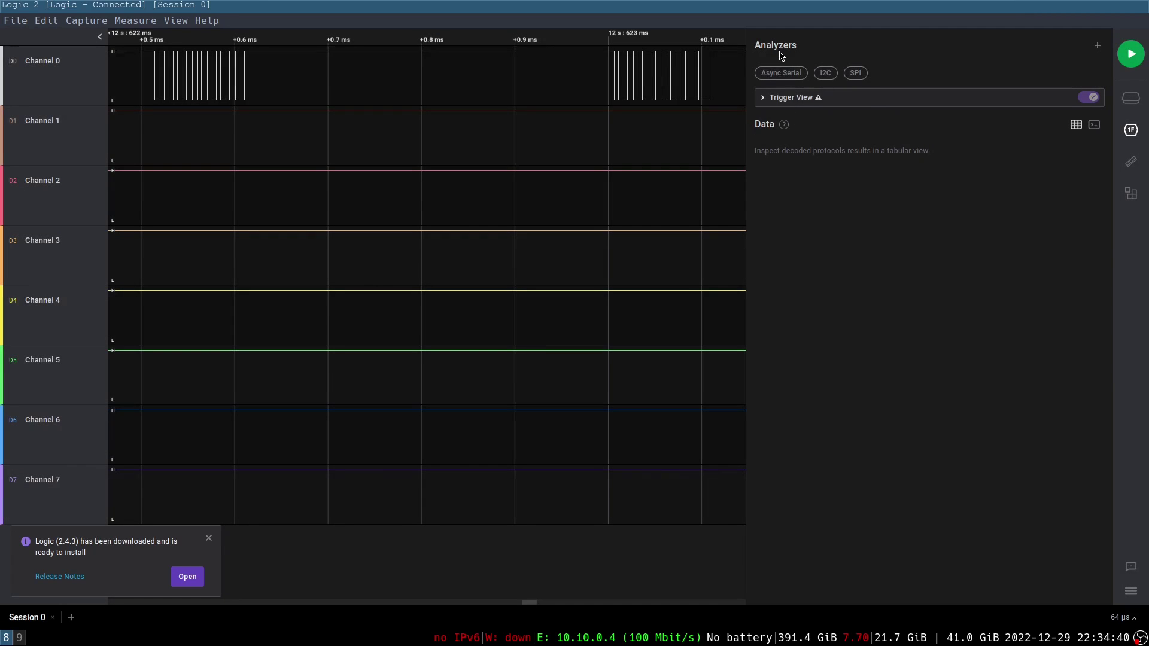
Add an Async Serial analyzer with Channel 0 as its input and copy its bit rate
left_click(773, 73)
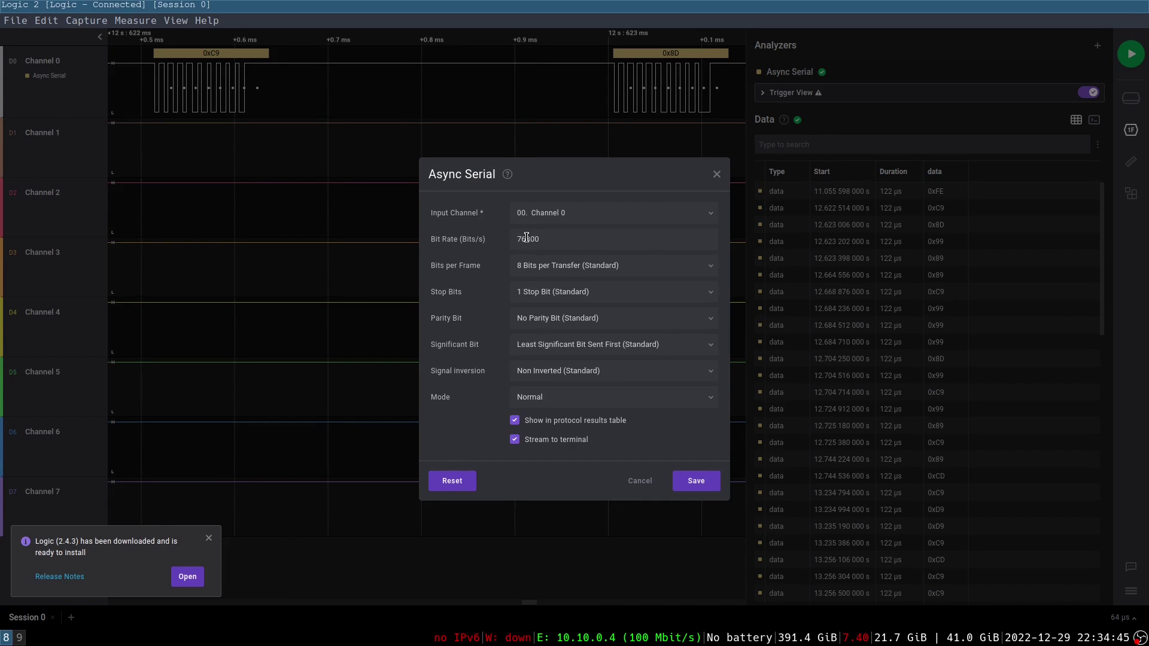
left_click_drag(554, 238, 491, 239)
key("ctrl+c")
Switch to Firefox and find the 115,200 bit/s rate in the Wikipedia Serial port article's table of common speeds
left_click(19, 637)
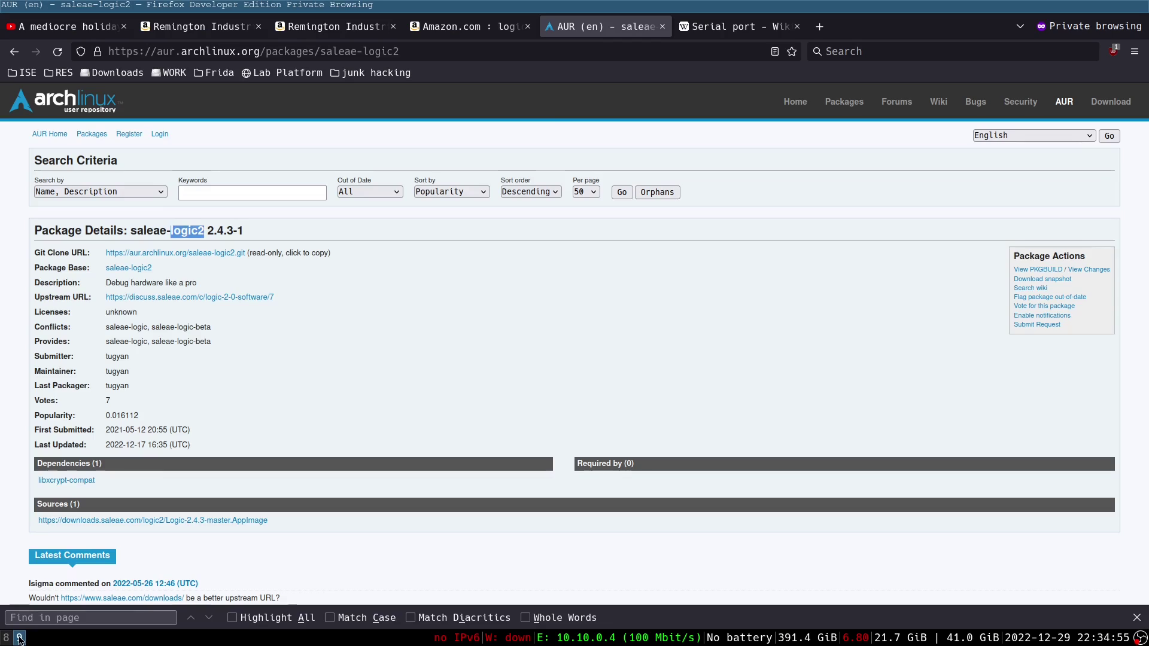
left_click(731, 27)
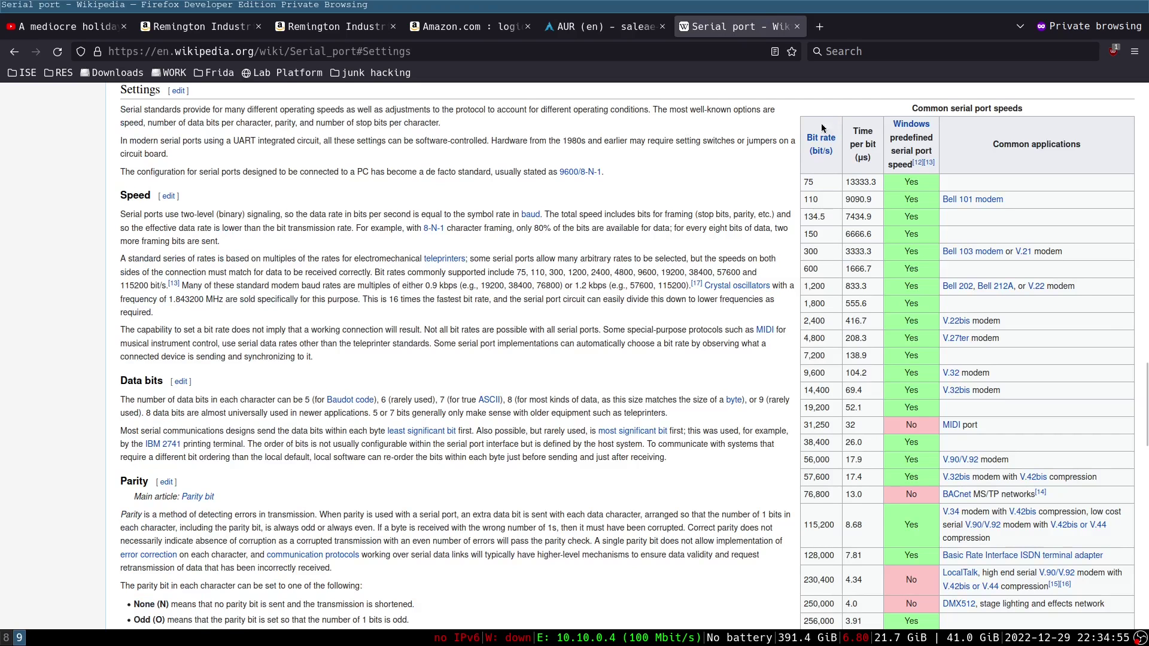
scroll(826, 333, "down", 5)
scroll(826, 332, "up", 5)
scroll(888, 422, "down", 2)
double_click(817, 462)
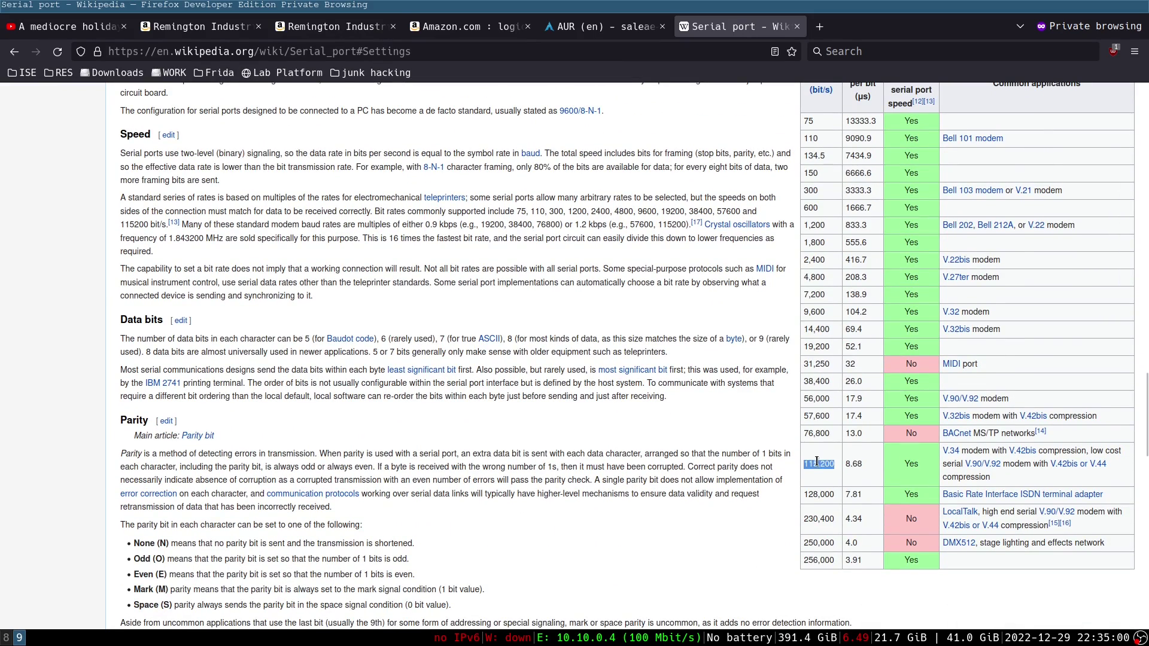
double_click(817, 466)
Return to Logic 2, save the Async Serial analyzer with a bit rate of 115200, and dismiss the update notification
left_click(4, 640)
type("115200")
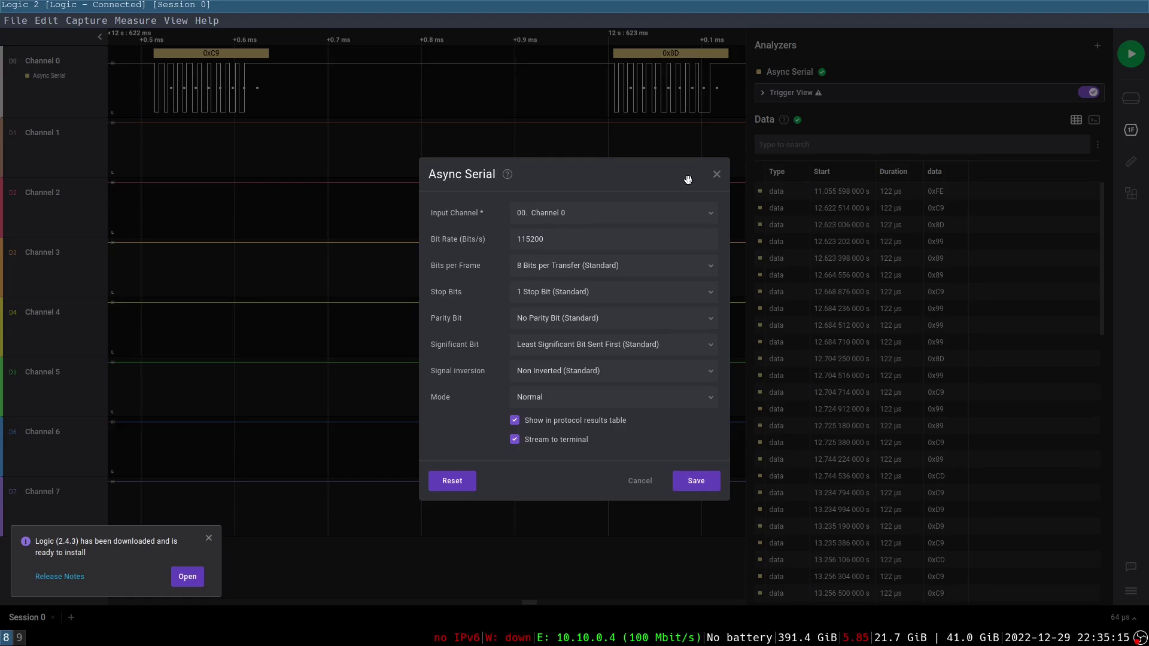
left_click(704, 483)
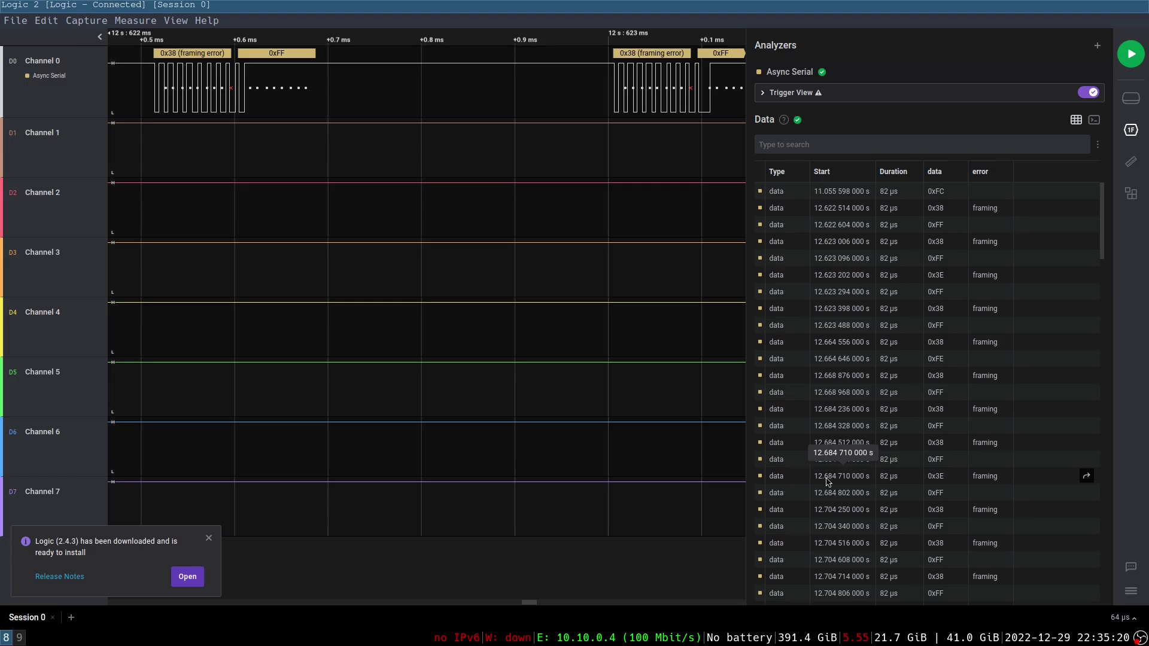
left_click(209, 540)
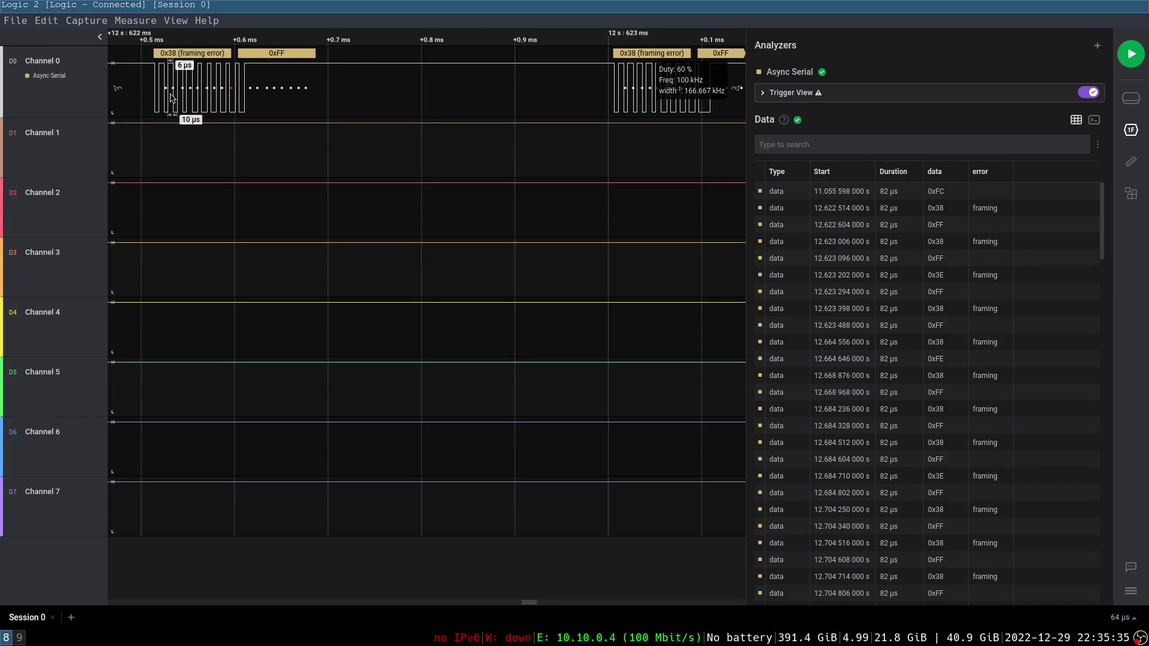
Examine the pulse widths, sample points and framing of the decoded bursts on Channel 0 around 12.622 s
mouse_move(231, 85)
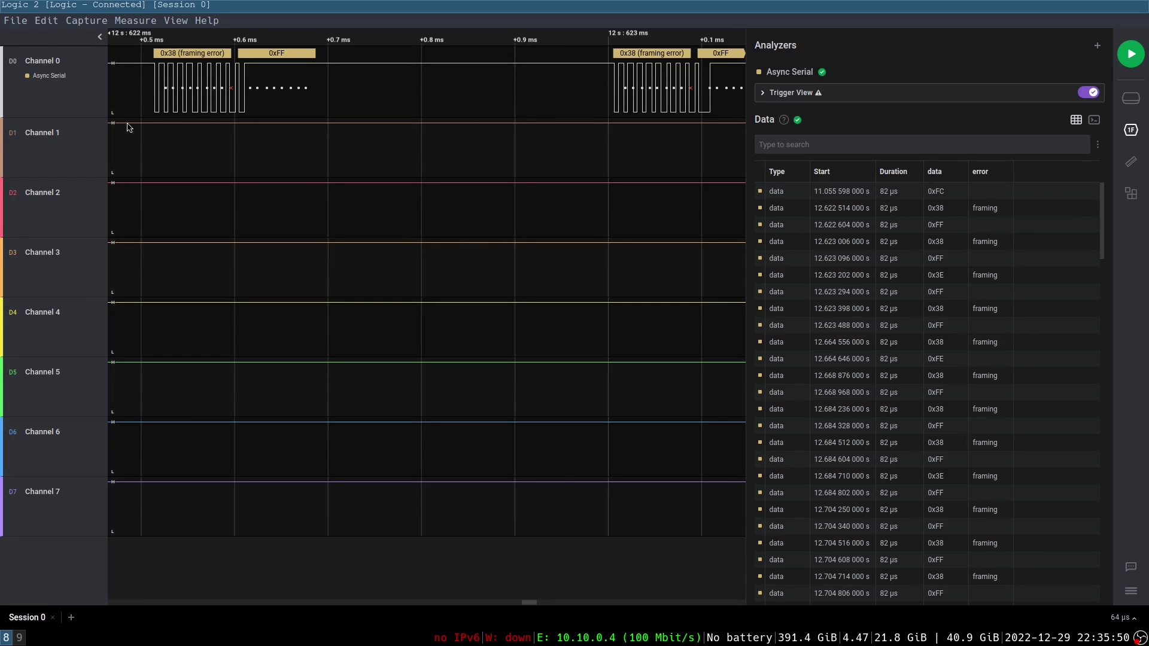
scroll(188, 77, "up", 3)
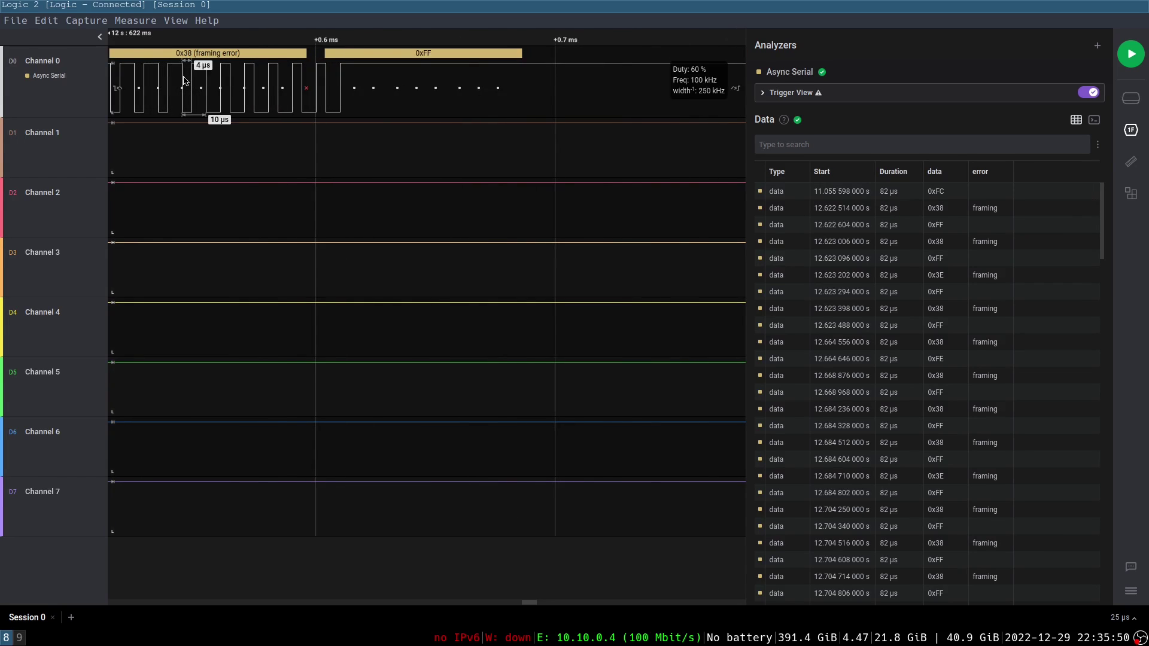
scroll(185, 81, "down", 2)
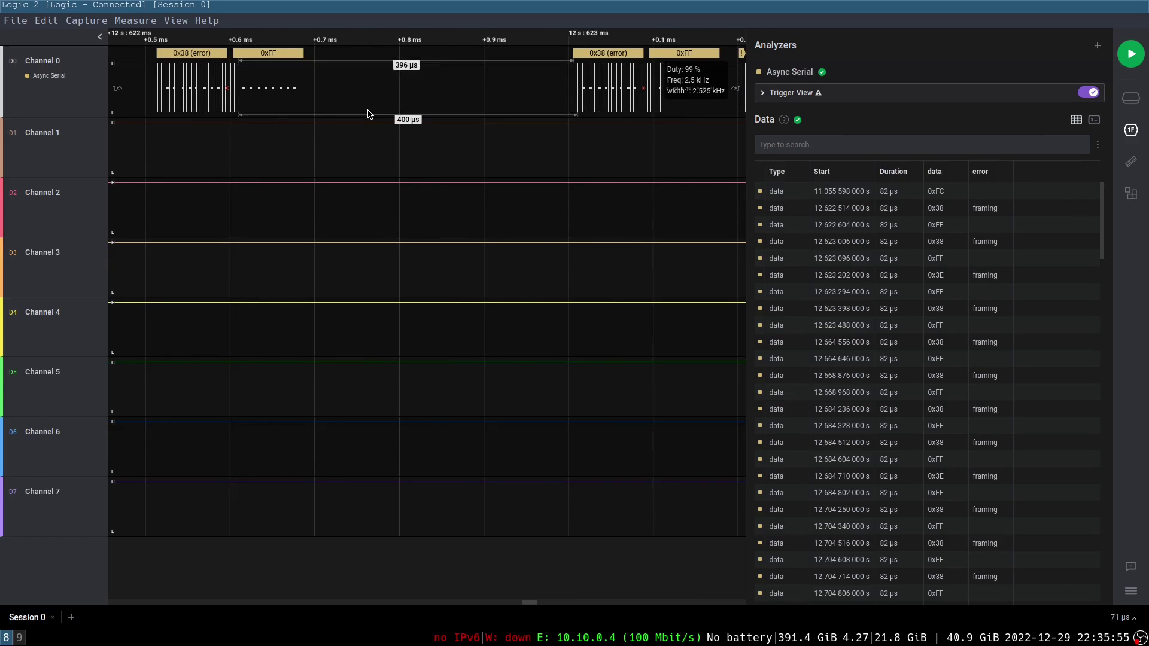
scroll(367, 113, "down", 3)
scroll(367, 113, "up", 4)
scroll(353, 108, "down", 3)
scroll(345, 102, "up", 5)
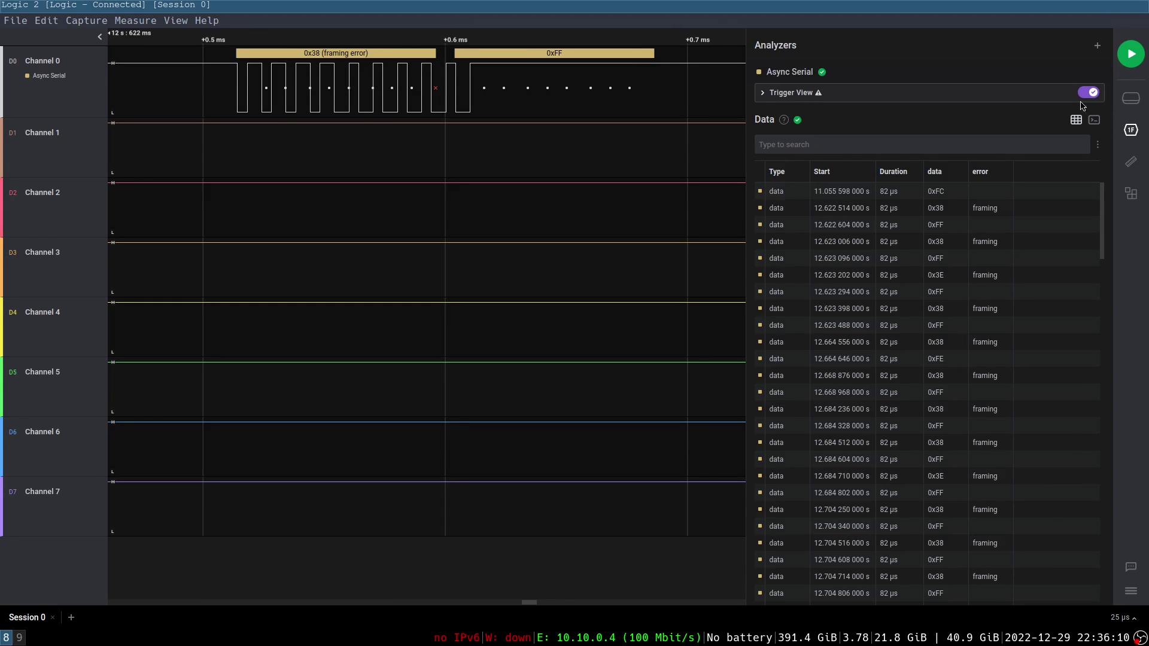
Change the Async Serial analyzer's bit rate to 76800, copied from the Wikipedia speed table, and save it
left_click(1098, 72)
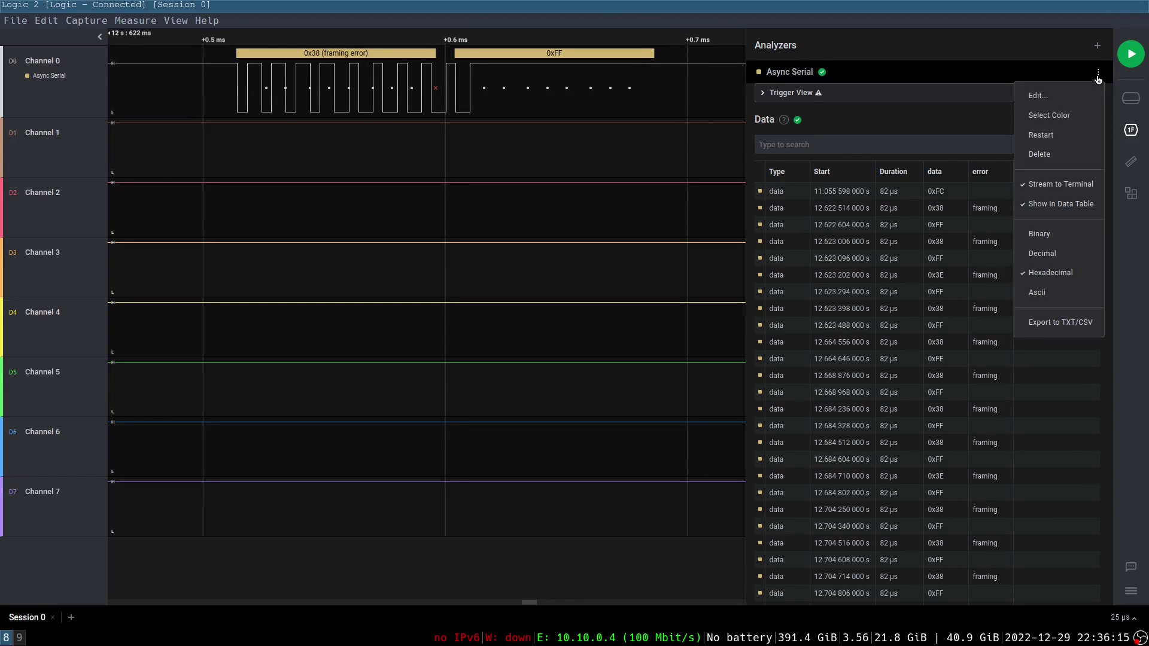
left_click(1046, 97)
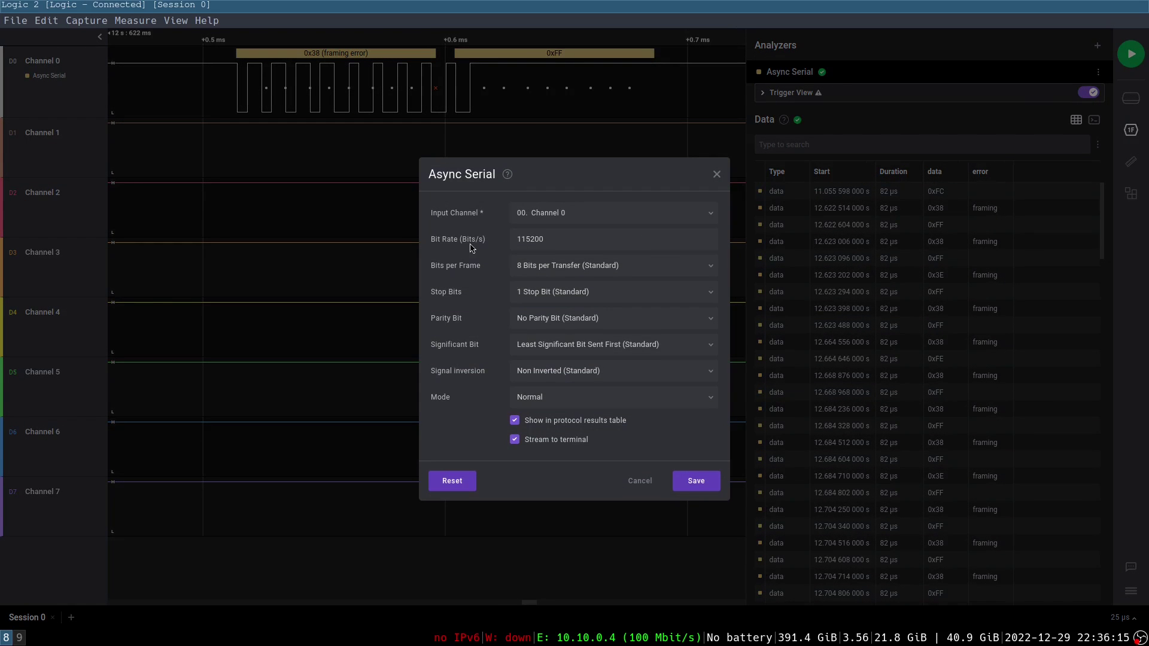
left_click(20, 638)
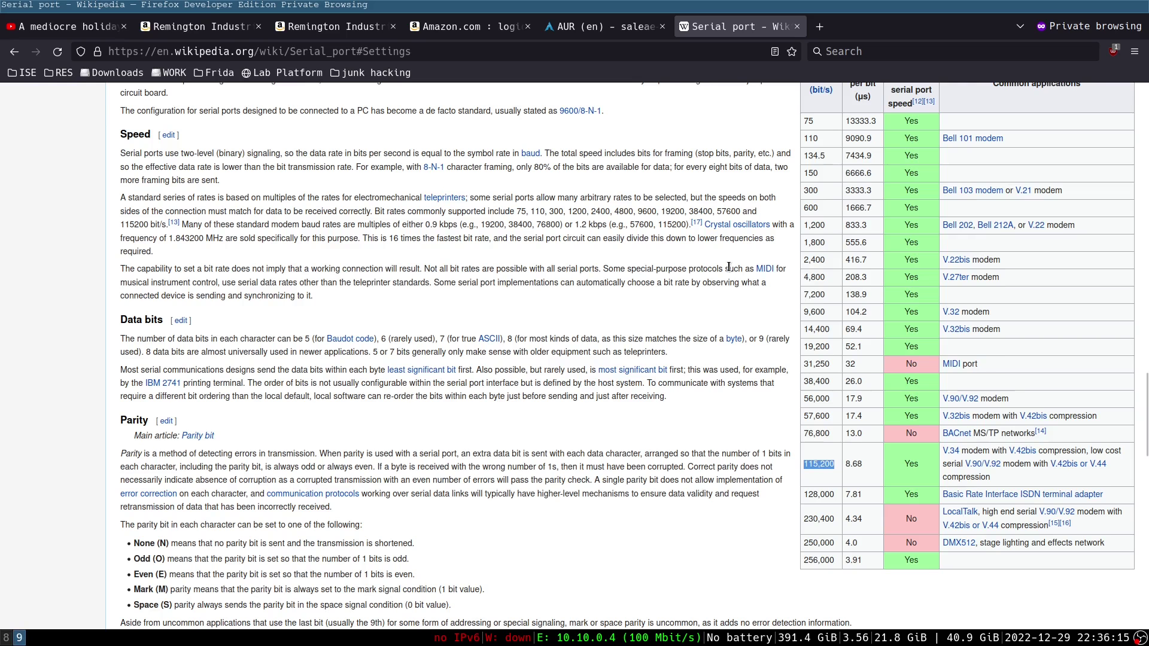
double_click(815, 433)
left_click(7, 637)
double_click(543, 248)
key("ctrl+v")
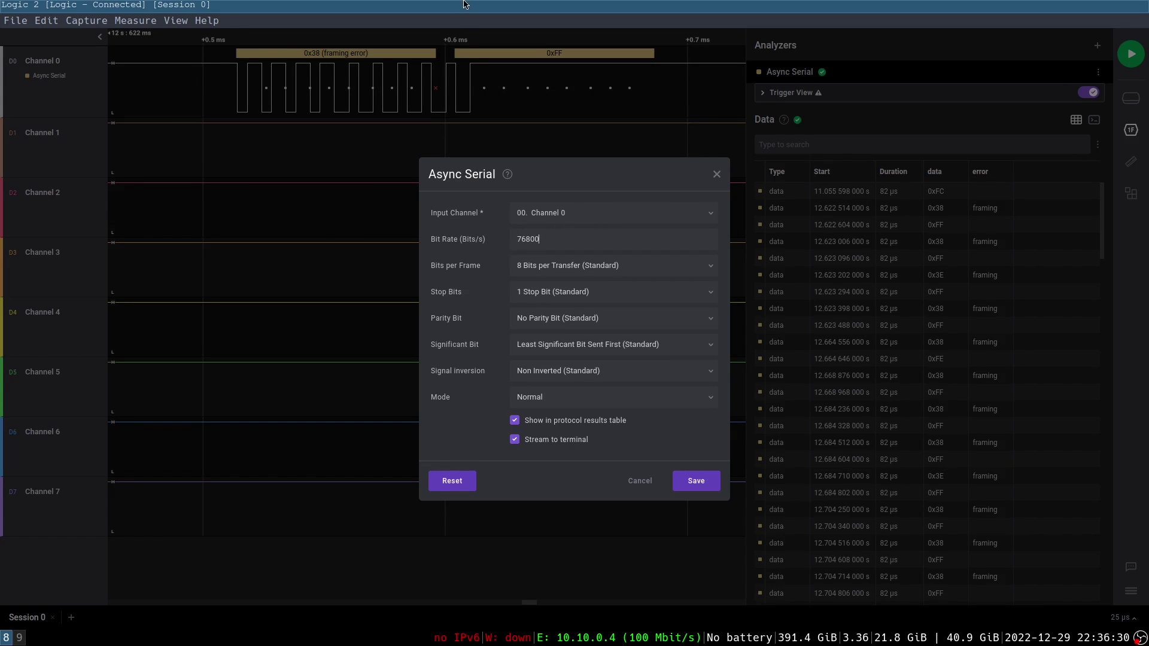
left_click(697, 483)
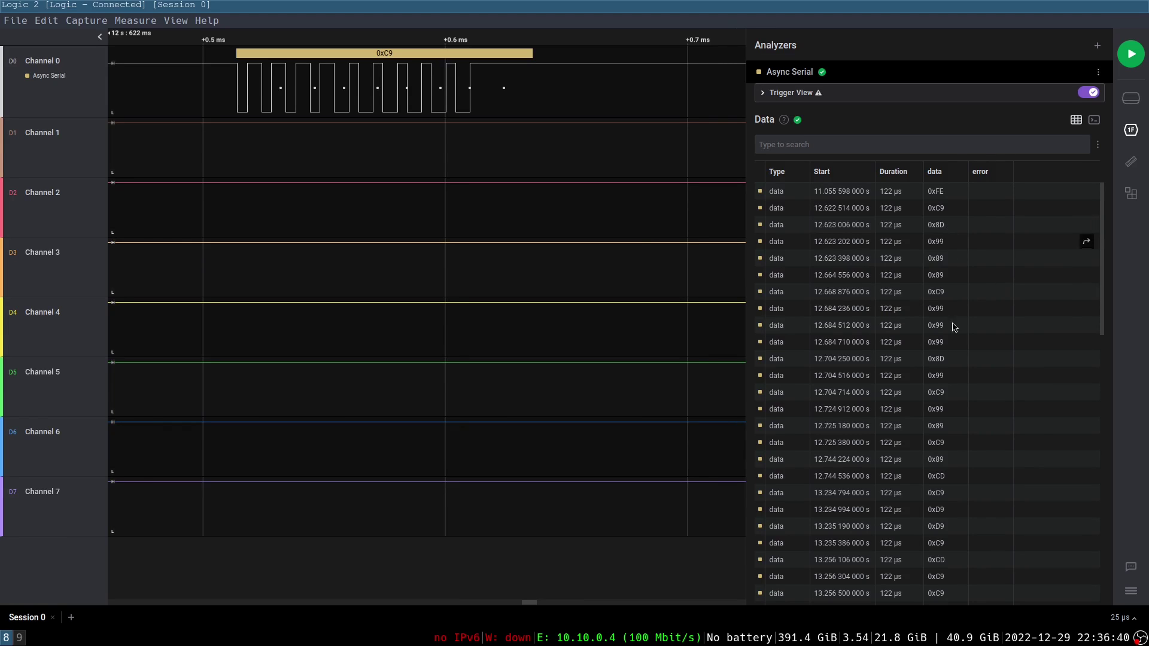
Review the decoded bytes in the data table and examine the labelled bursts on Channel 0 around 12.704 s
scroll(995, 263, "down", 3)
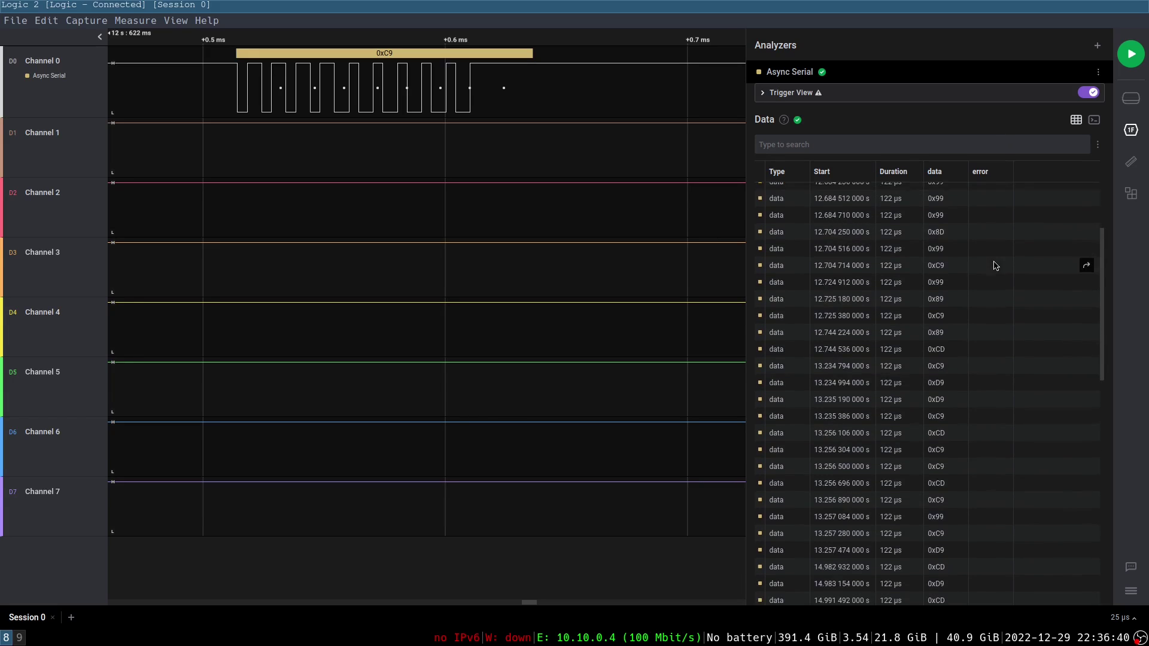
scroll(994, 265, "down", 10)
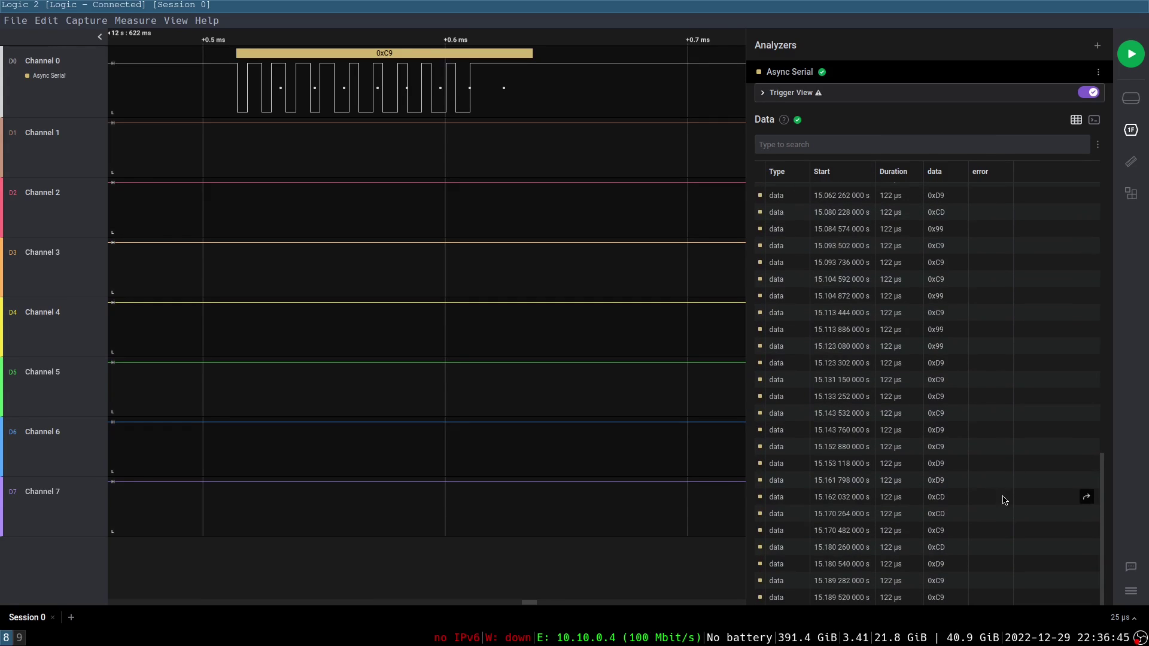
scroll(1002, 497, "up", 15)
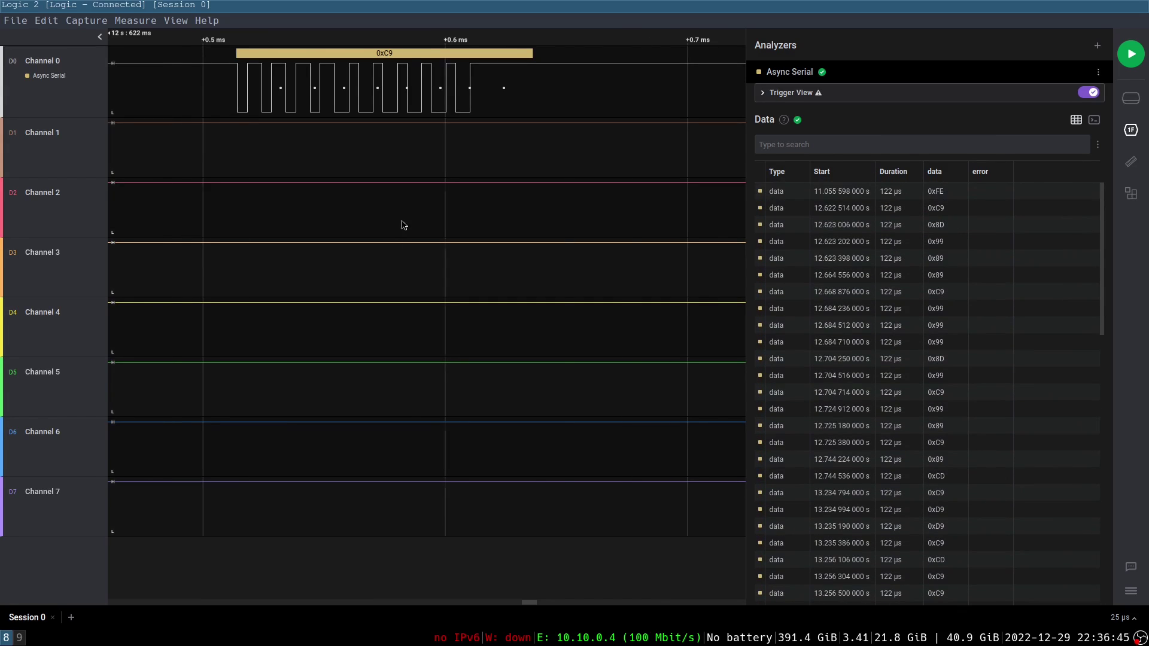
scroll(404, 225, "down", 10)
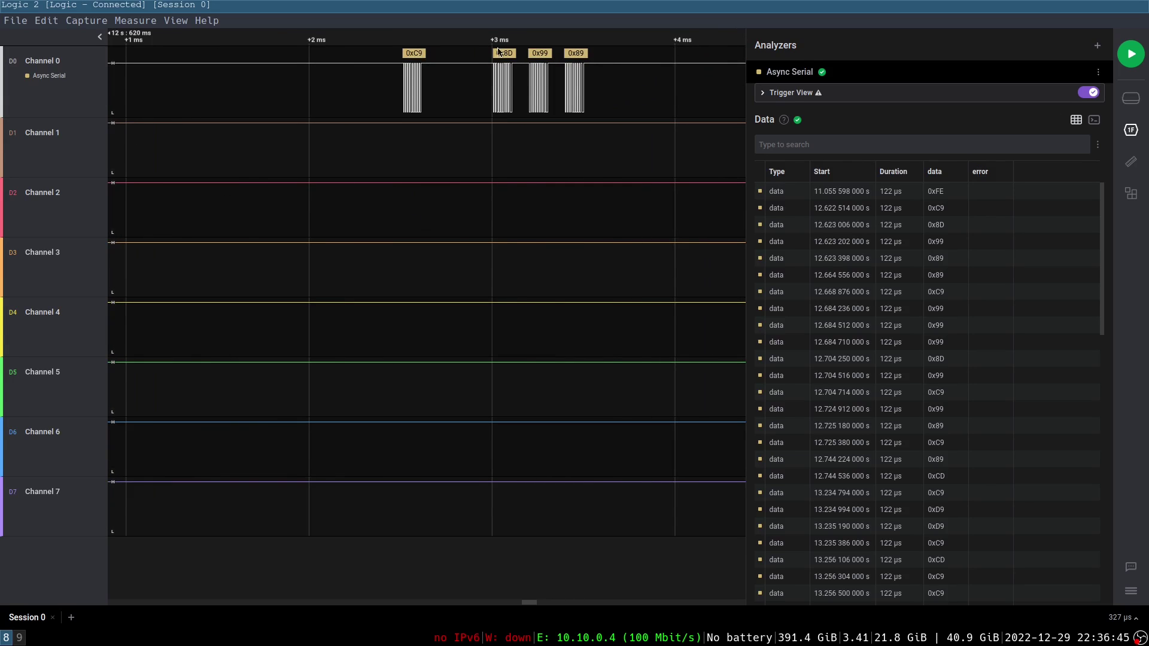
scroll(400, 172, "down", 12)
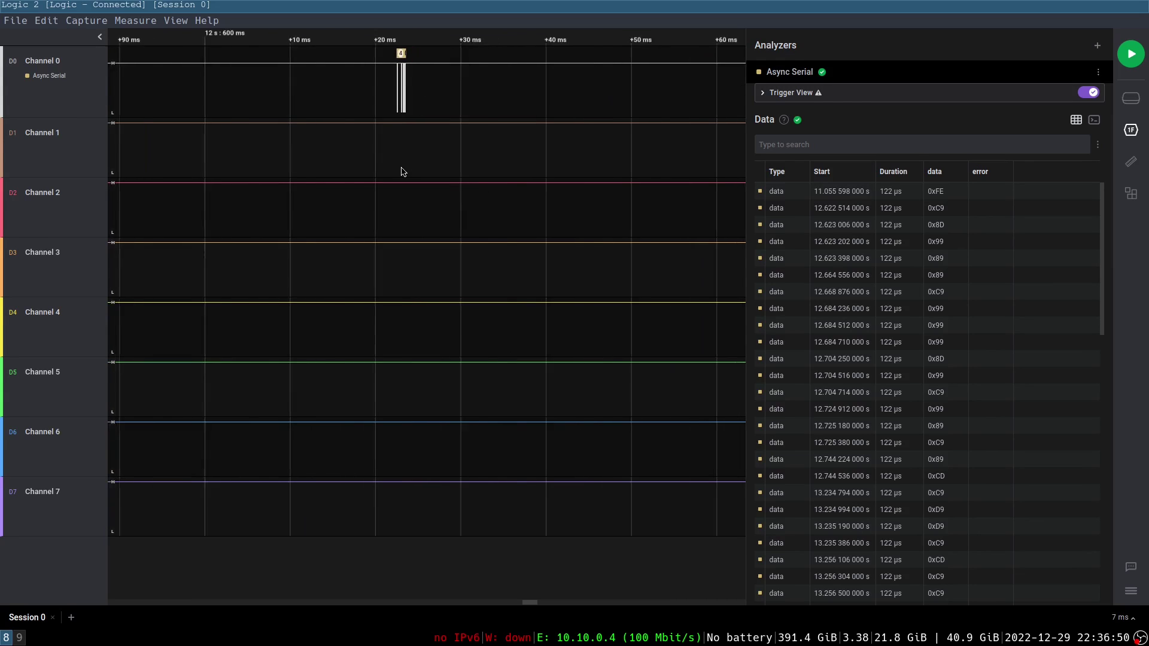
scroll(402, 162, "down", 8)
scroll(472, 63, "up", 8)
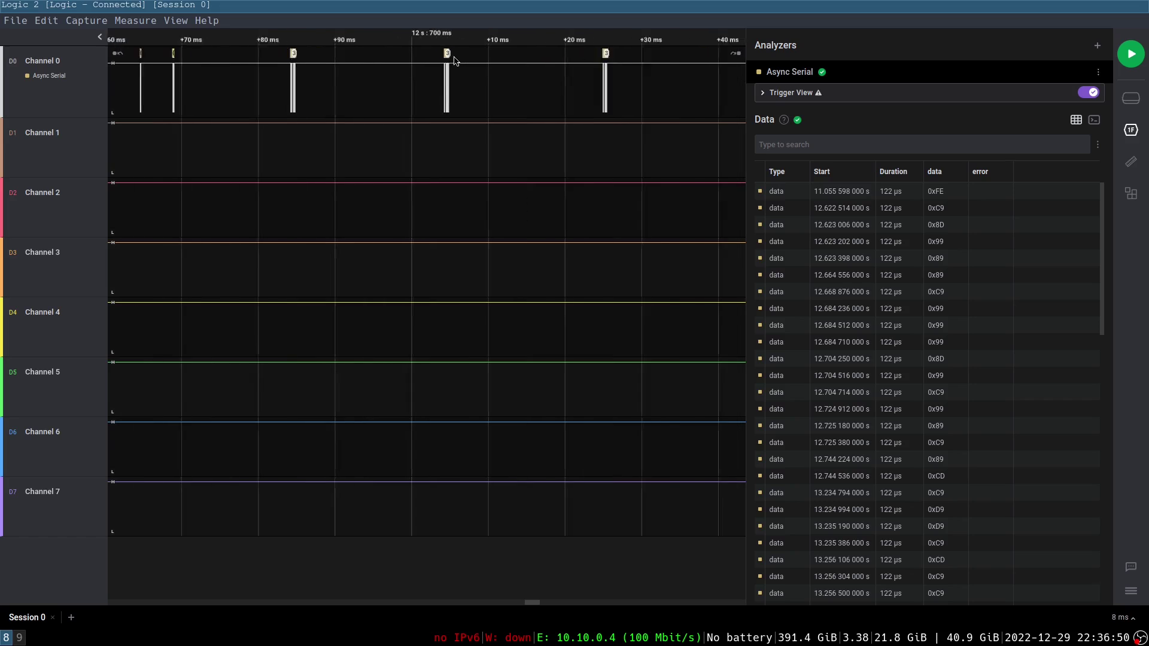
scroll(454, 60, "up", 12)
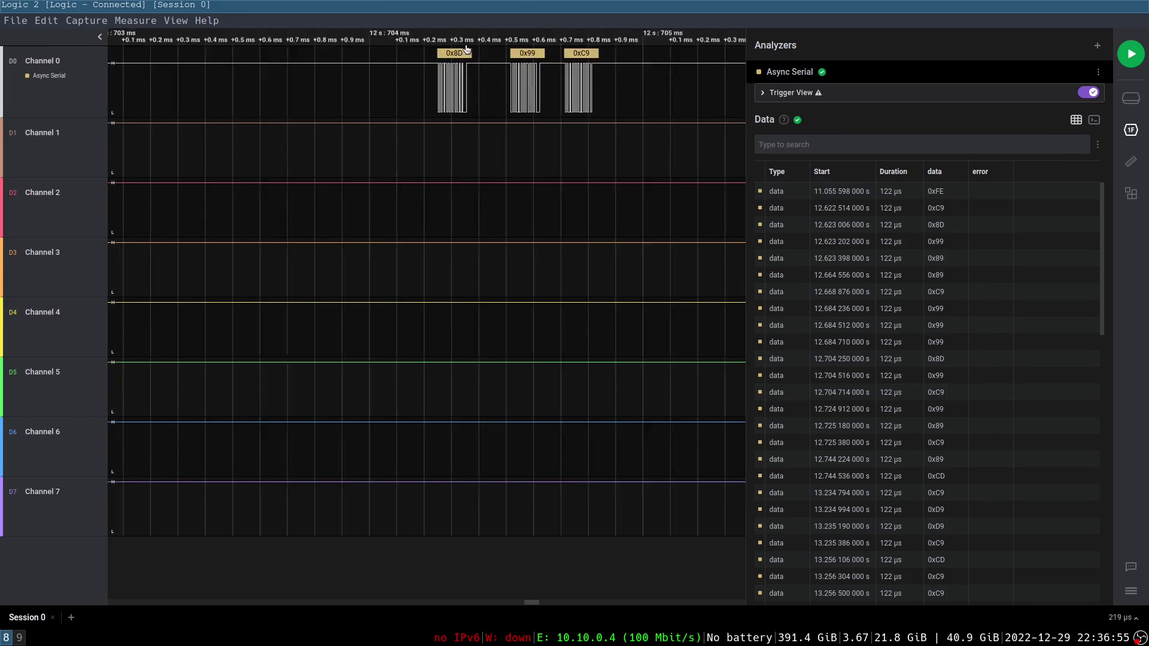
scroll(461, 60, "up", 5)
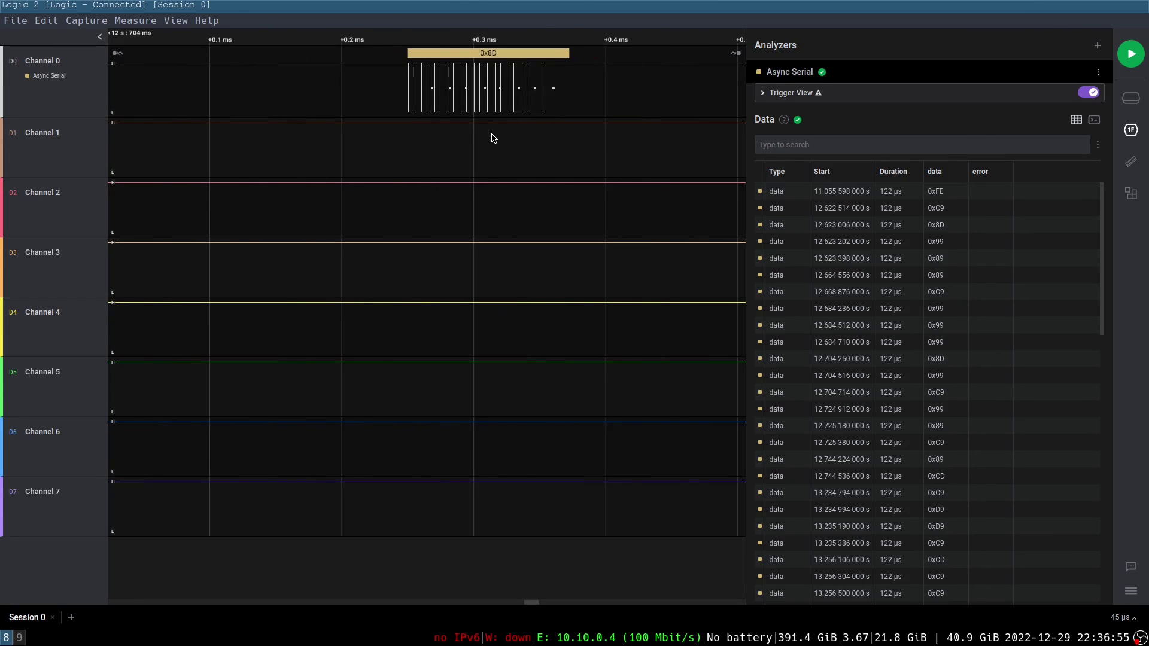